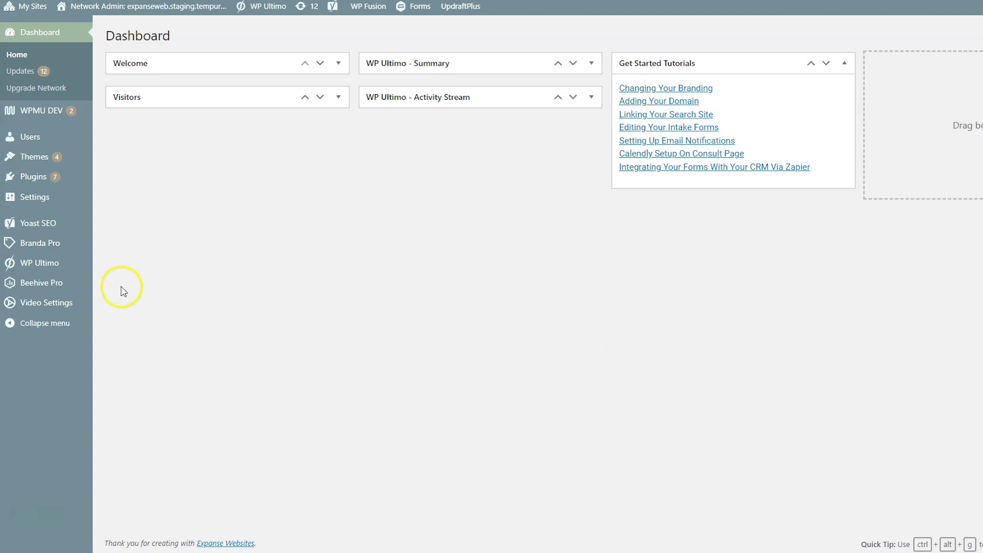
Step: Save WP Ultimo's Sites settings with template switching and copying media on template duplication enabled
{"action": "mouse_move", "coordinate": [83, 262]}
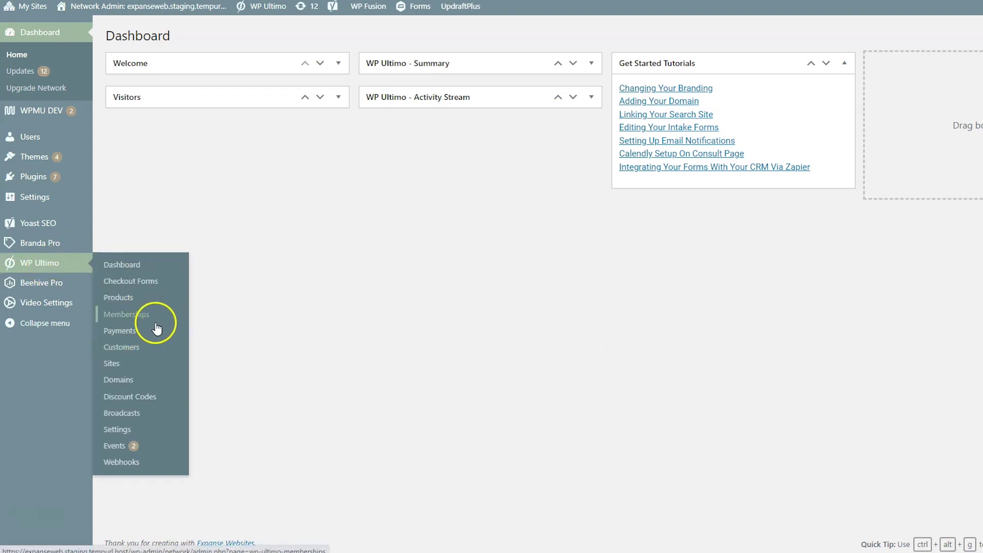
{"action": "left_click", "coordinate": [146, 424]}
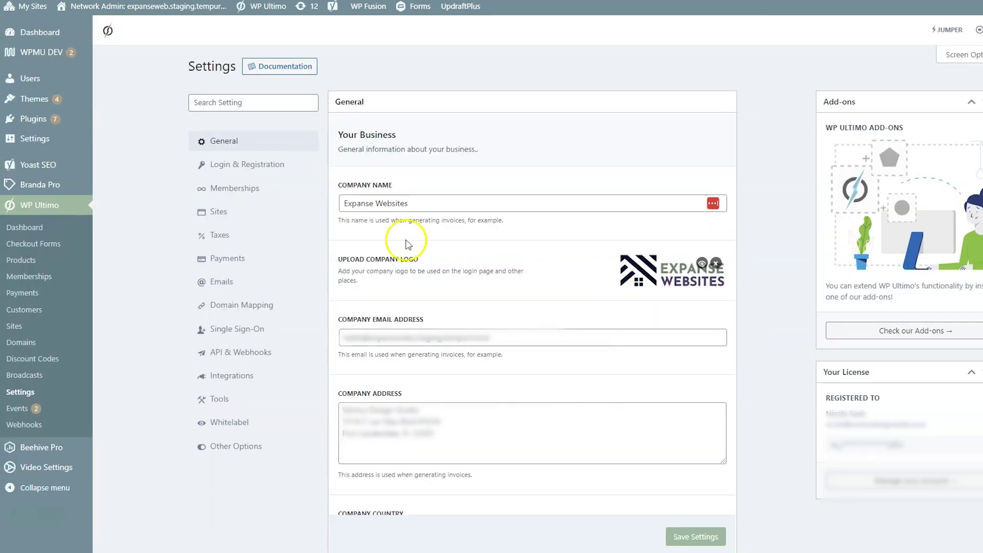
{"action": "left_click", "coordinate": [247, 213]}
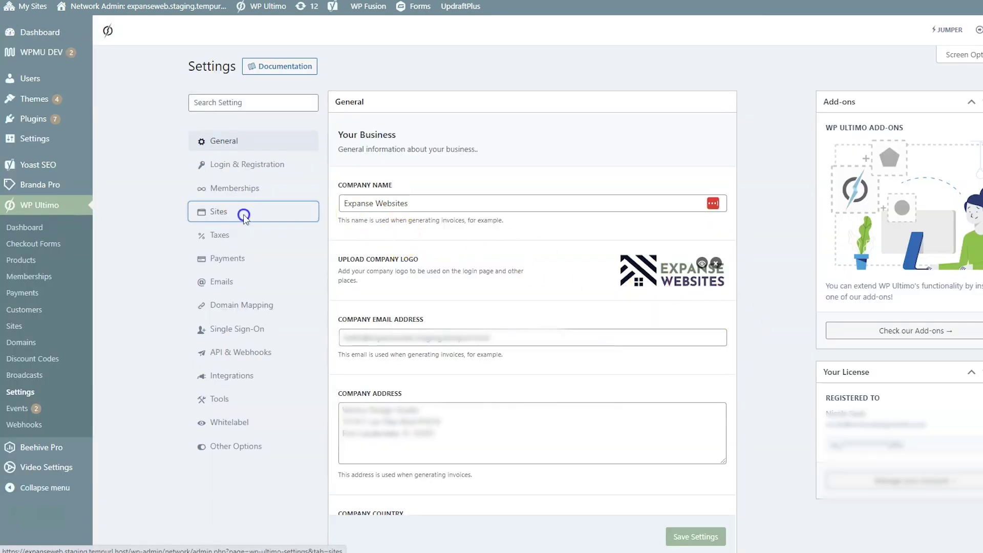
{"action": "scroll", "coordinate": [134, 293], "scroll_direction": "down", "scroll_amount": 8}
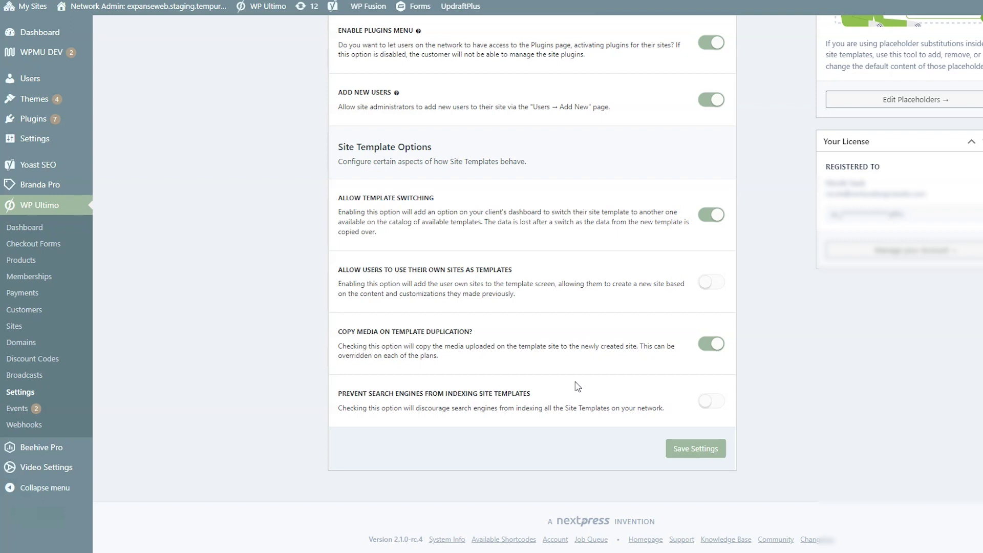
{"action": "left_click", "coordinate": [818, 478]}
{"action": "left_click", "coordinate": [700, 455]}
Step: Add a network site titled "Video Site Template 1" with the path "video-site-template-1" and the site type Site Template
{"action": "left_click", "coordinate": [48, 325]}
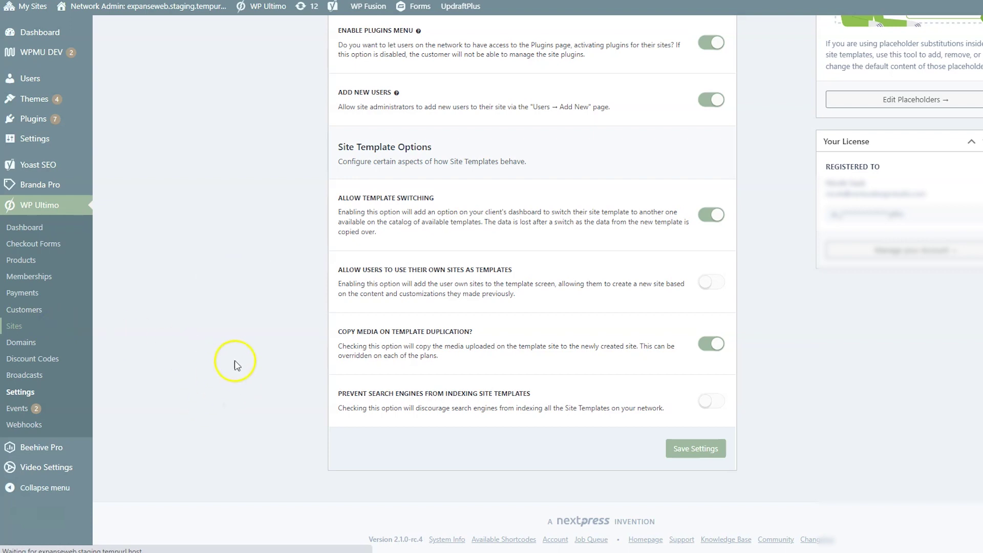
{"action": "left_click", "coordinate": [180, 73]}
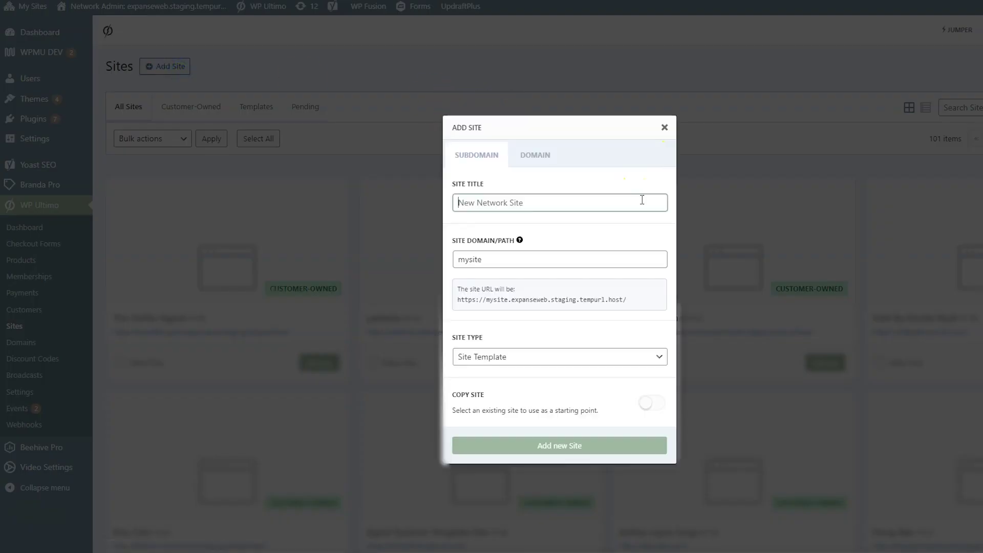
{"action": "type", "text": "Video Site Template 1"}
{"action": "left_click", "coordinate": [616, 202]}
{"action": "left_click_drag", "start_coordinate": [563, 259], "coordinate": [458, 260]}
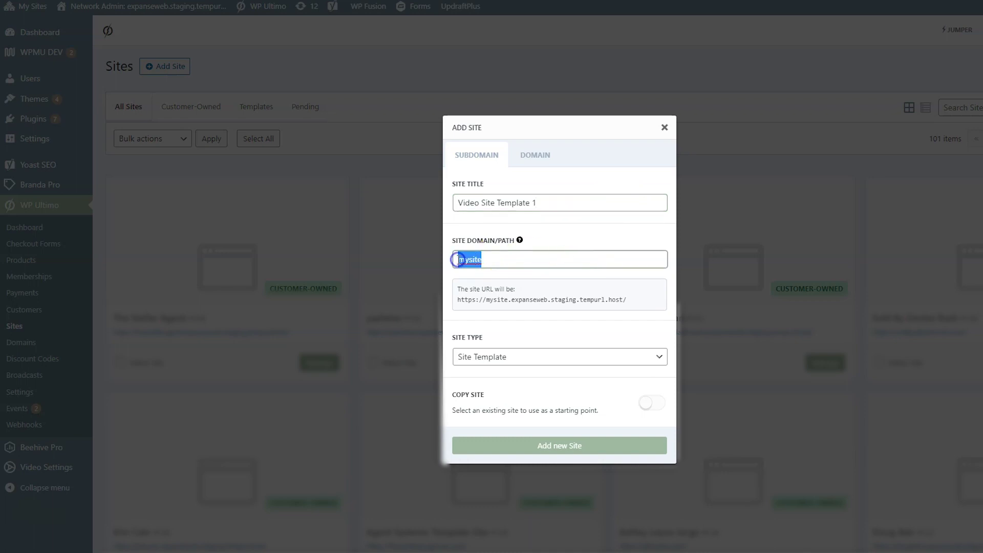
{"action": "type", "text": "video-site-template"}
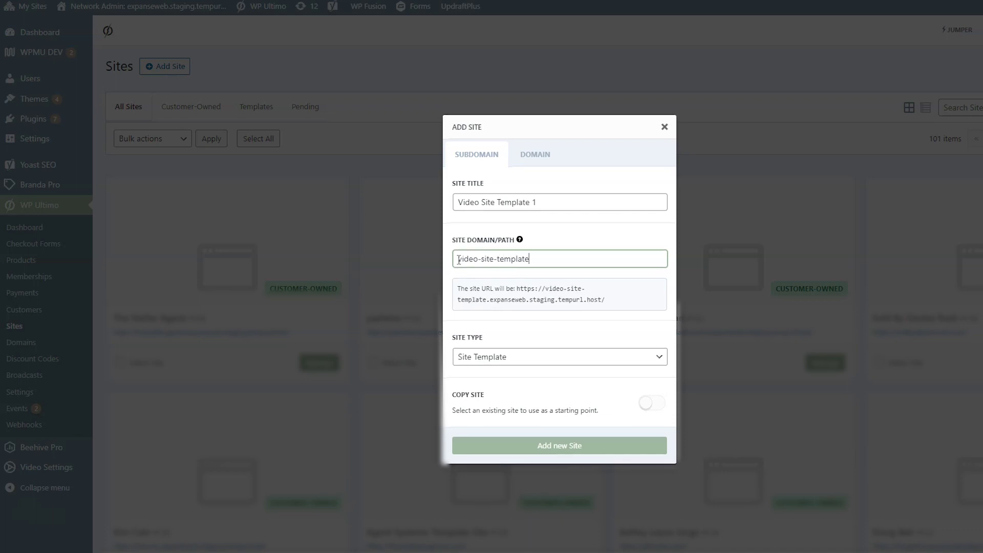
{"action": "type", "text": "-1"}
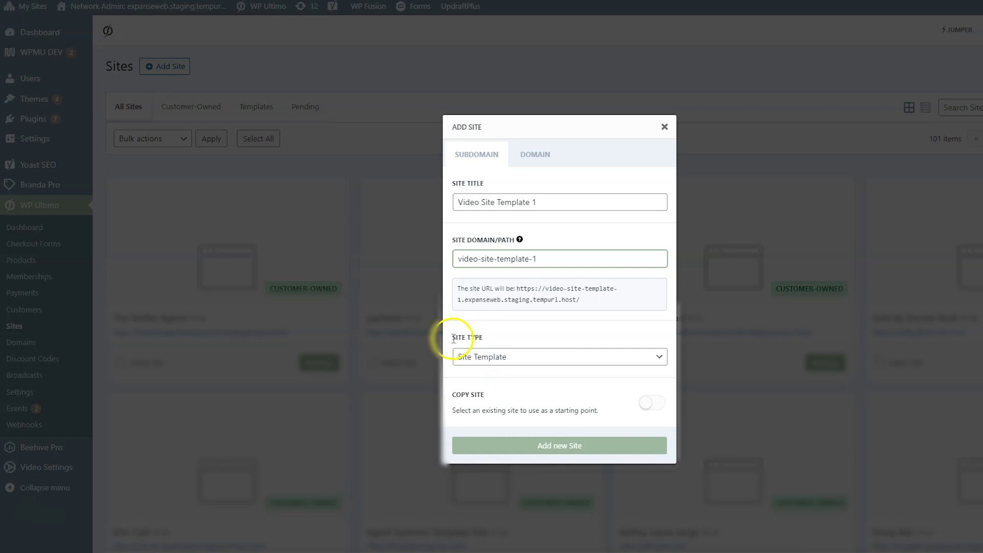
{"action": "left_click", "coordinate": [482, 359]}
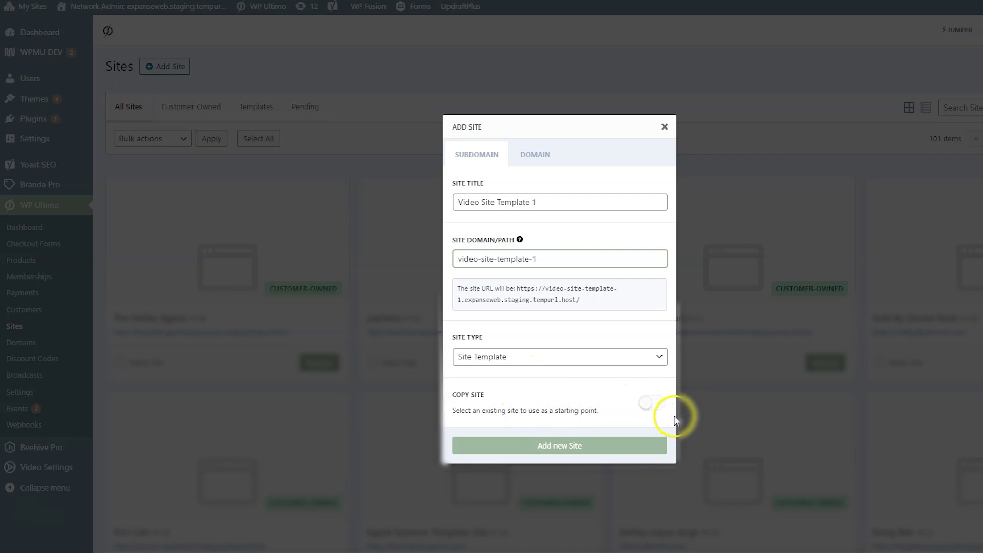
{"action": "left_click", "coordinate": [544, 450]}
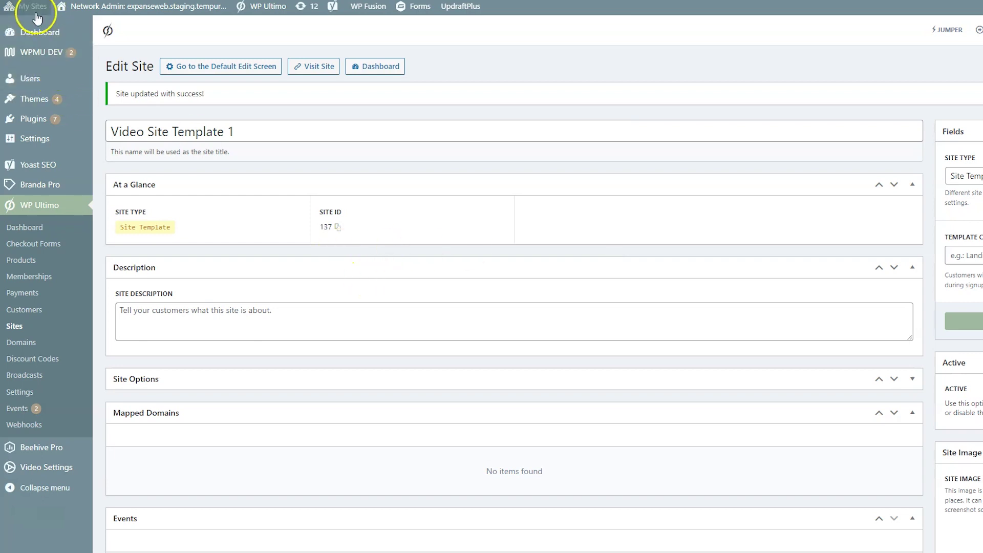
Step: Open the admin dashboard of the Video Site Template 1 site
{"action": "mouse_move", "coordinate": [37, 18]}
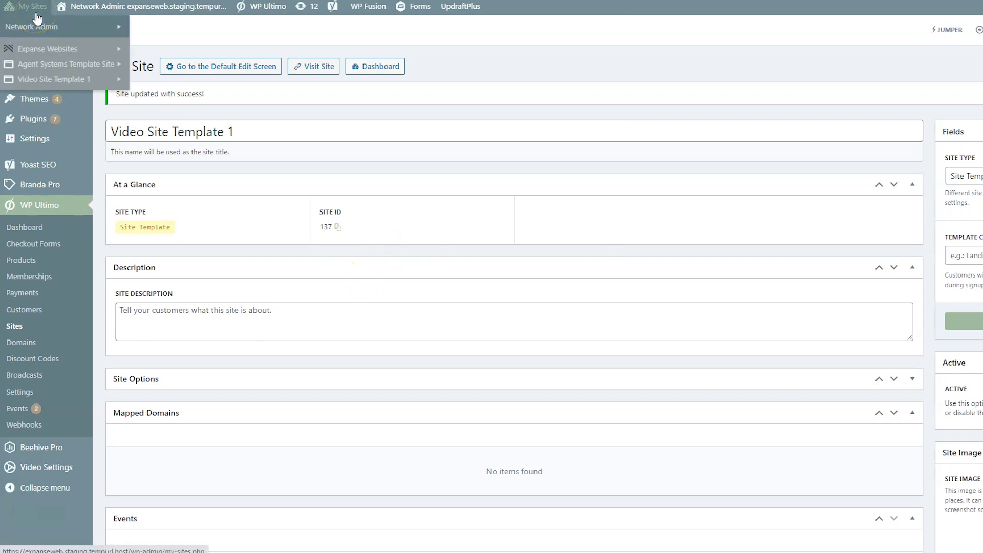
{"action": "mouse_move", "coordinate": [45, 79]}
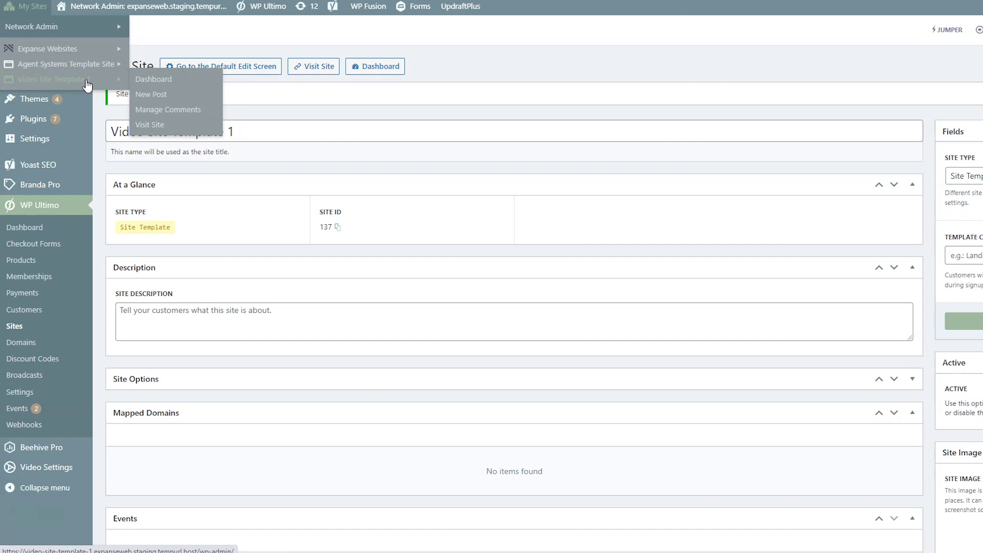
{"action": "mouse_move", "coordinate": [72, 65]}
{"action": "left_click", "coordinate": [143, 79]}
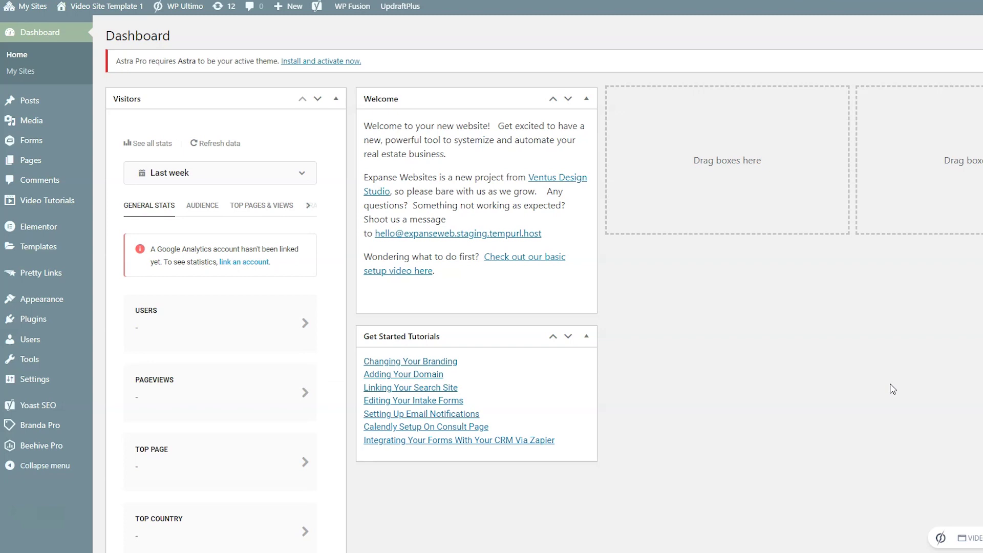
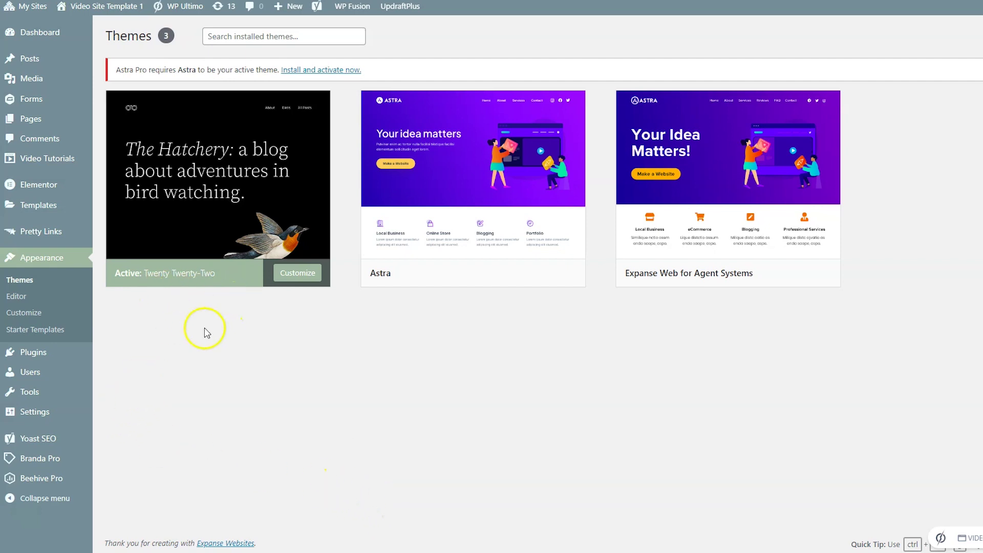
Step: Look through the list of plugins available on the template site
{"action": "left_click", "coordinate": [43, 358]}
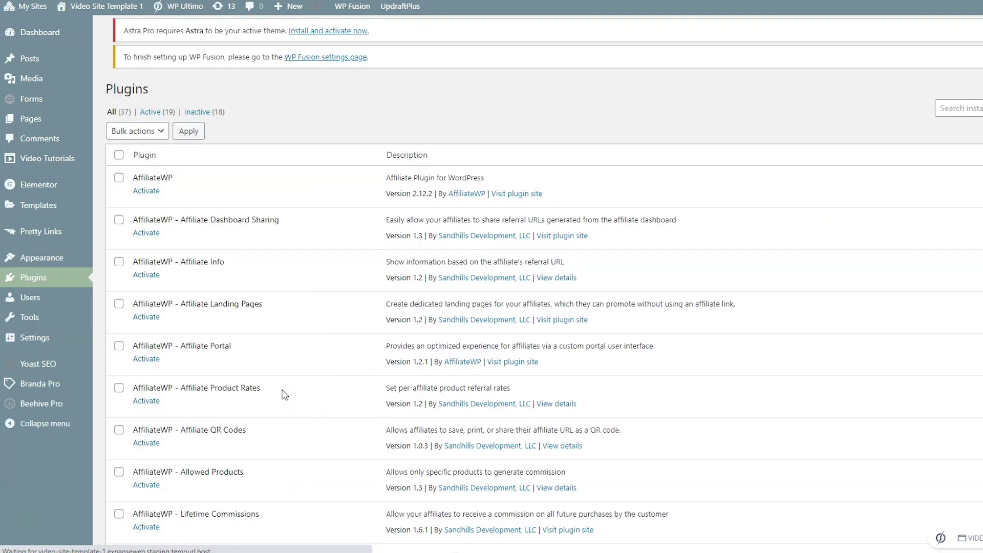
{"action": "scroll", "coordinate": [266, 358], "scroll_direction": "down", "scroll_amount": 7}
{"action": "scroll", "coordinate": [250, 357], "scroll_direction": "down", "scroll_amount": 7}
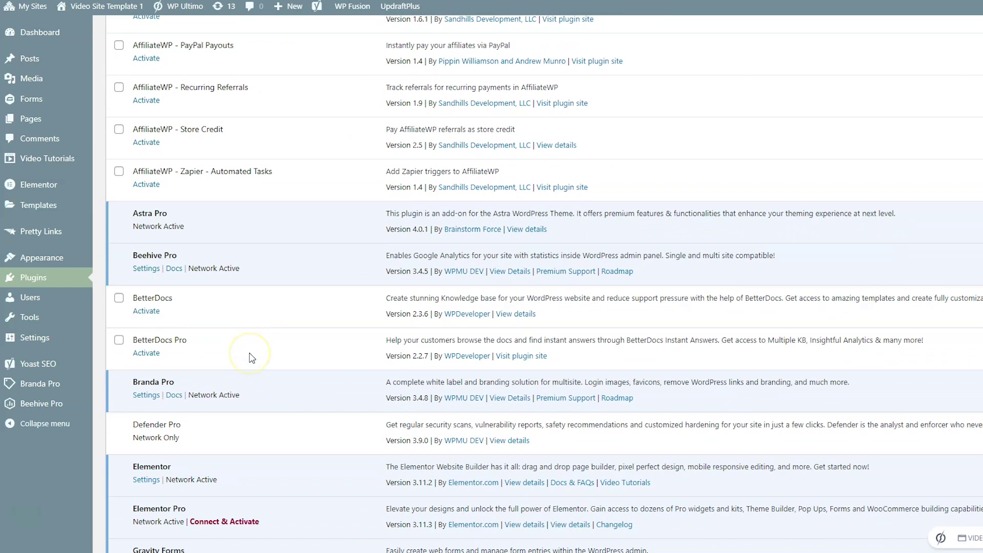
{"action": "scroll", "coordinate": [250, 355], "scroll_direction": "up", "scroll_amount": 5}
{"action": "scroll", "coordinate": [251, 356], "scroll_direction": "up", "scroll_amount": 10}
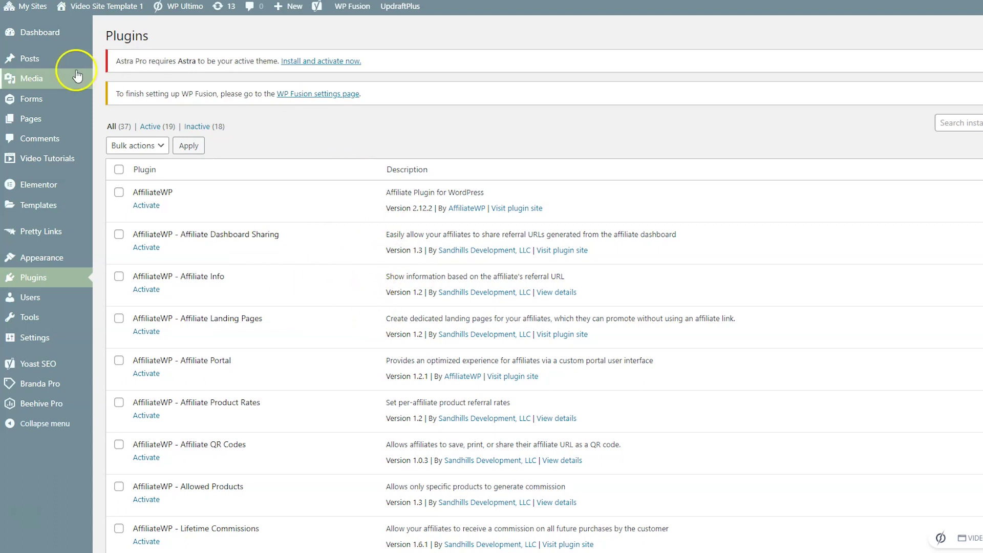
Step: Publish a post titled "Template 1" with the text "this is template 1" and view the template site's front end
{"action": "left_click", "coordinate": [73, 53]}
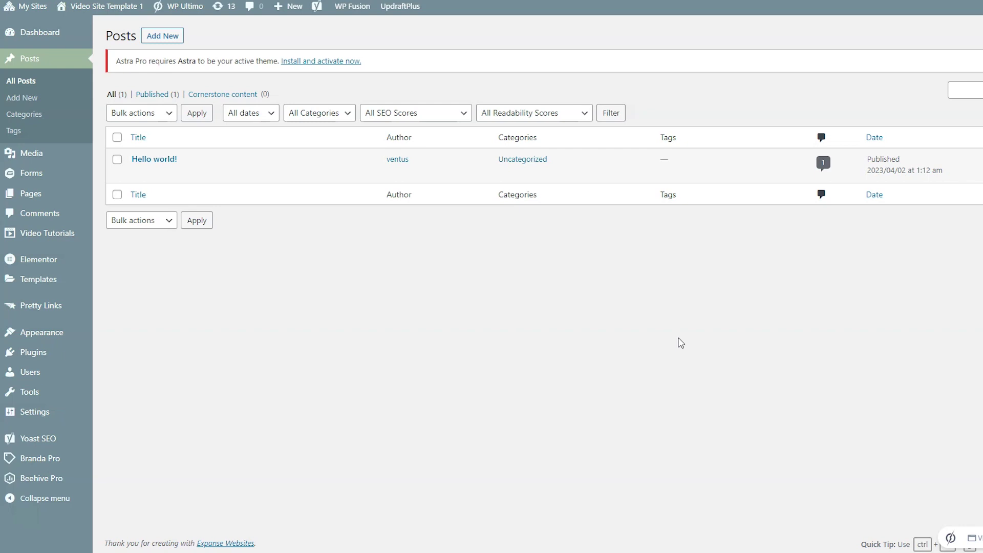
{"action": "left_click", "coordinate": [180, 43]}
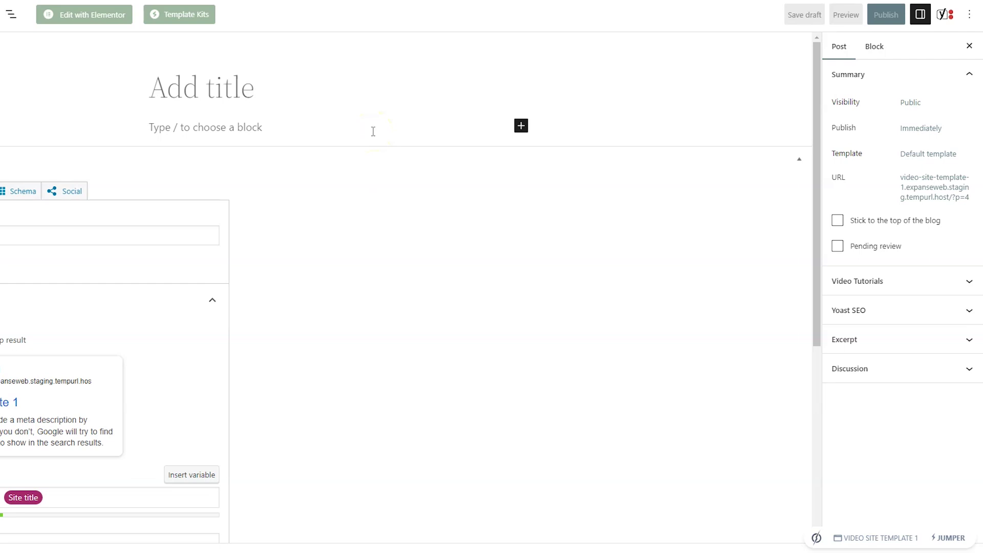
{"action": "type", "text": "Tem"}
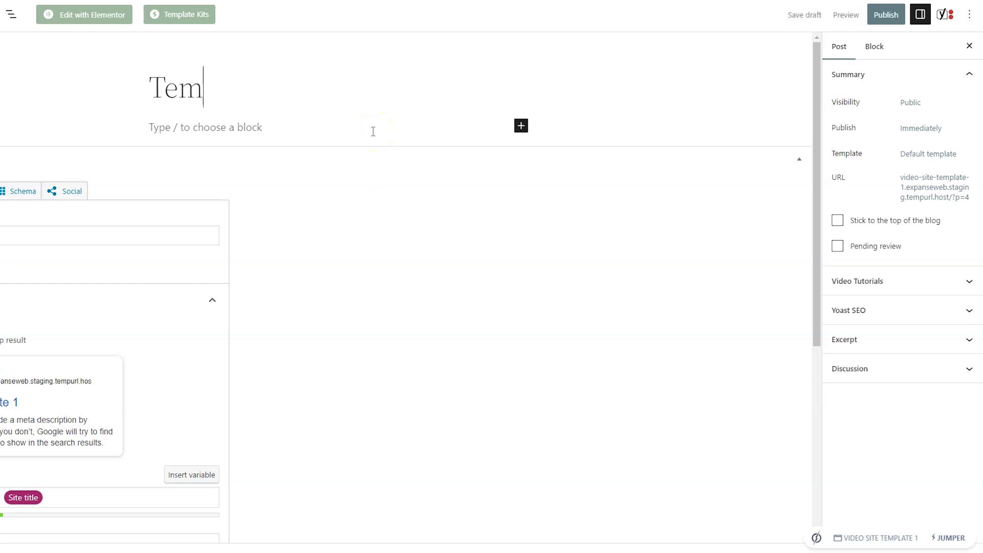
{"action": "type", "text": "plate 1"}
{"action": "key", "text": "Return"}
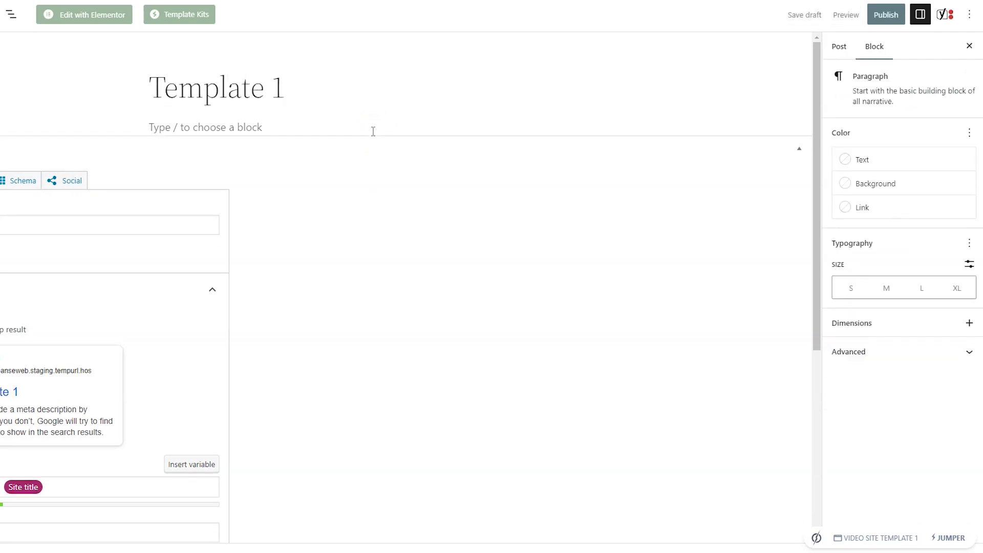
{"action": "type", "text": "this is template 1"}
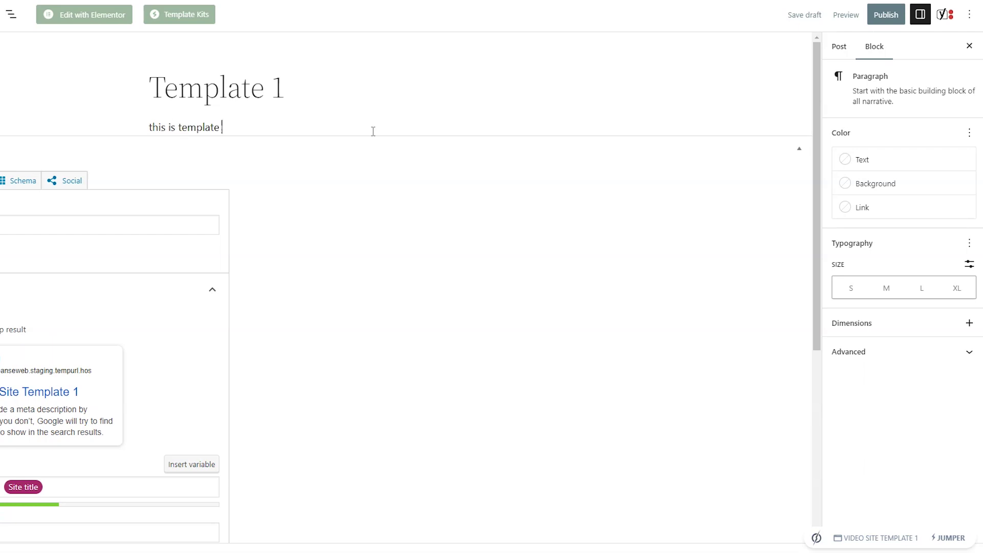
{"action": "left_click", "coordinate": [377, 131]}
{"action": "left_click", "coordinate": [886, 15]}
{"action": "left_click", "coordinate": [888, 17]}
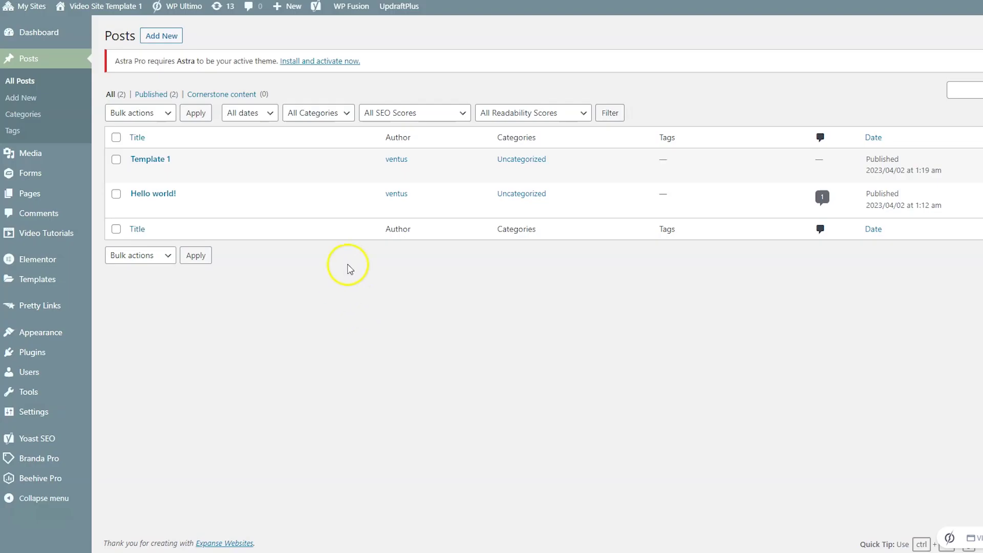
{"action": "mouse_move", "coordinate": [110, 10]}
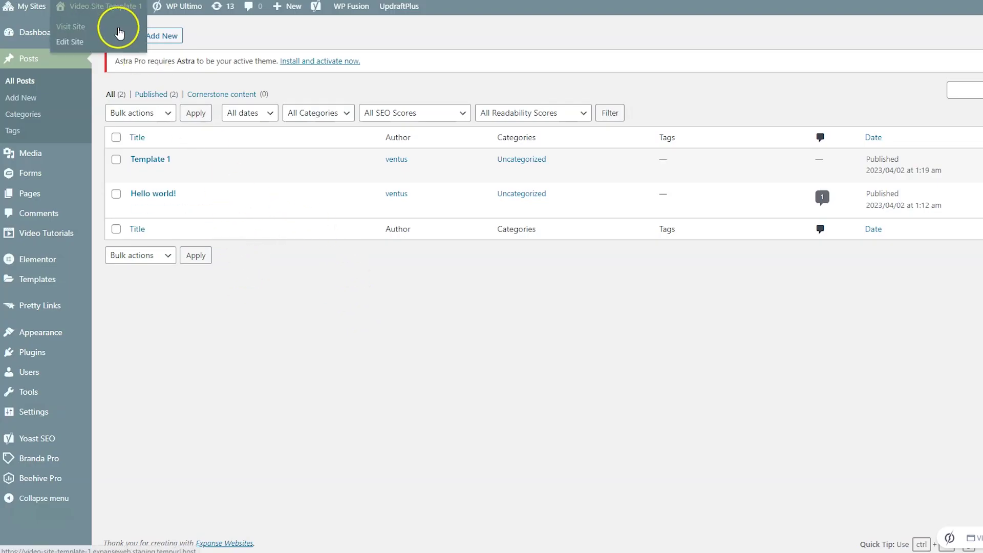
{"action": "left_click", "coordinate": [119, 28]}
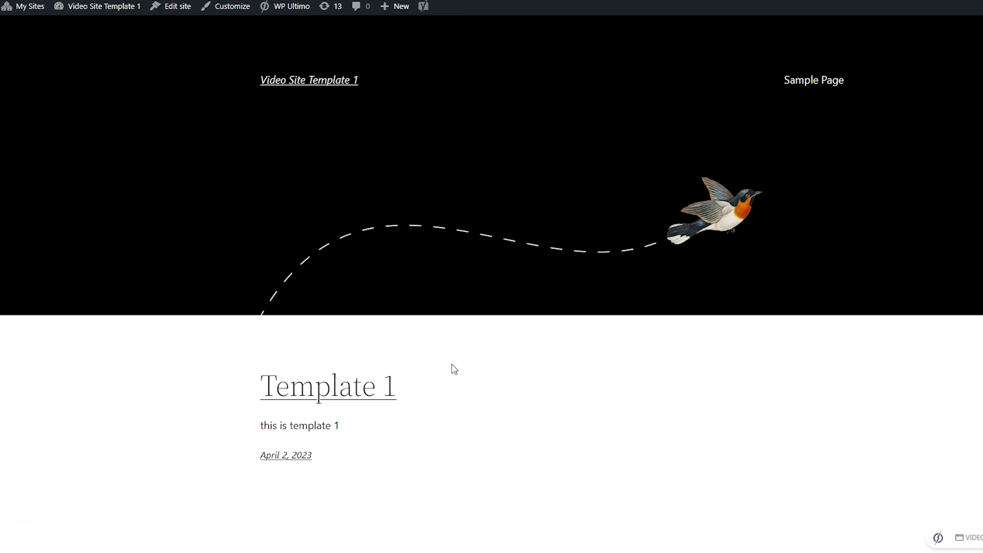
Step: Return to the network admin dashboard and open the WP Ultimo list of sites
{"action": "mouse_move", "coordinate": [22, 8]}
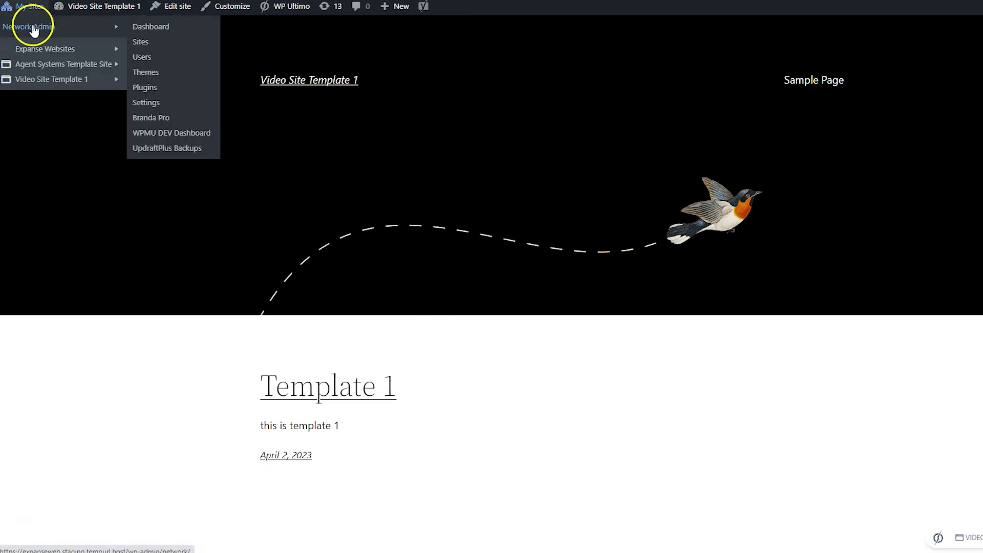
{"action": "left_click", "coordinate": [30, 29]}
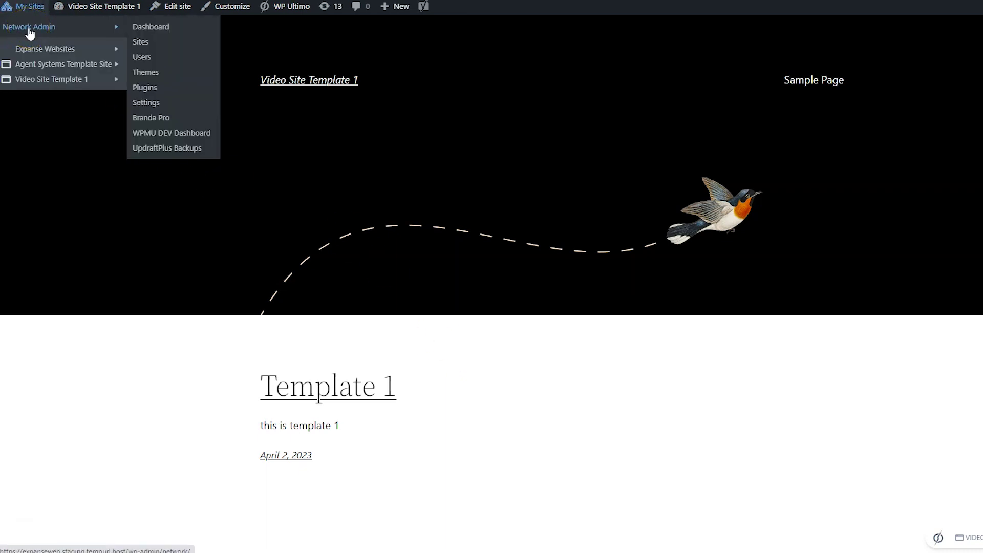
{"action": "left_click", "coordinate": [159, 31]}
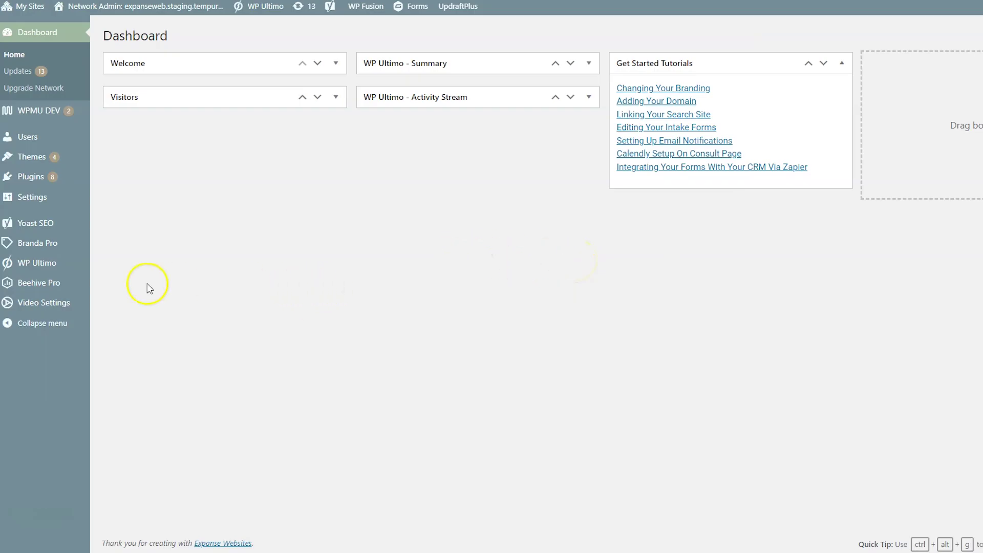
{"action": "mouse_move", "coordinate": [72, 271]}
{"action": "left_click", "coordinate": [160, 367]}
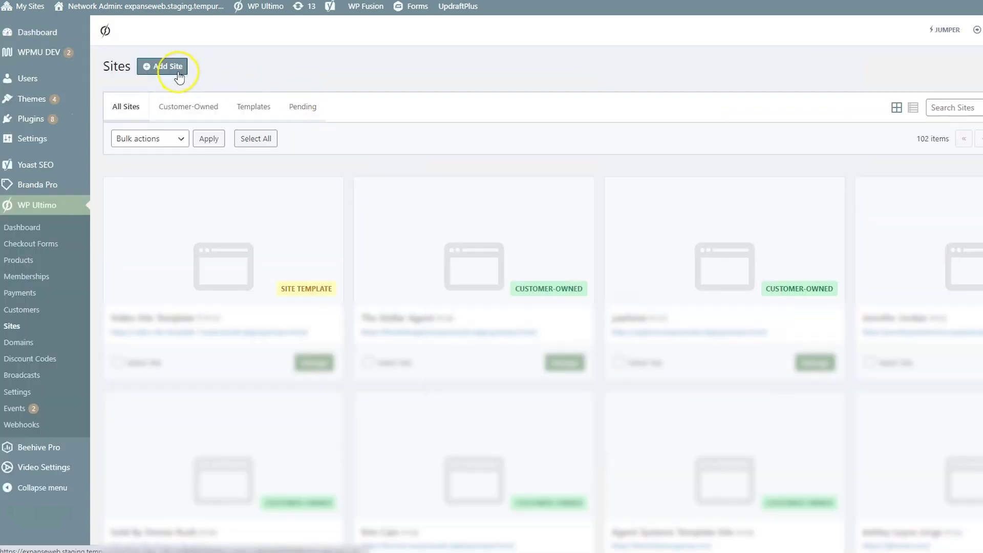
Step: Start a new site template titled "Video Site Template 2" with the site domain video-site-template-2
{"action": "left_click", "coordinate": [178, 71]}
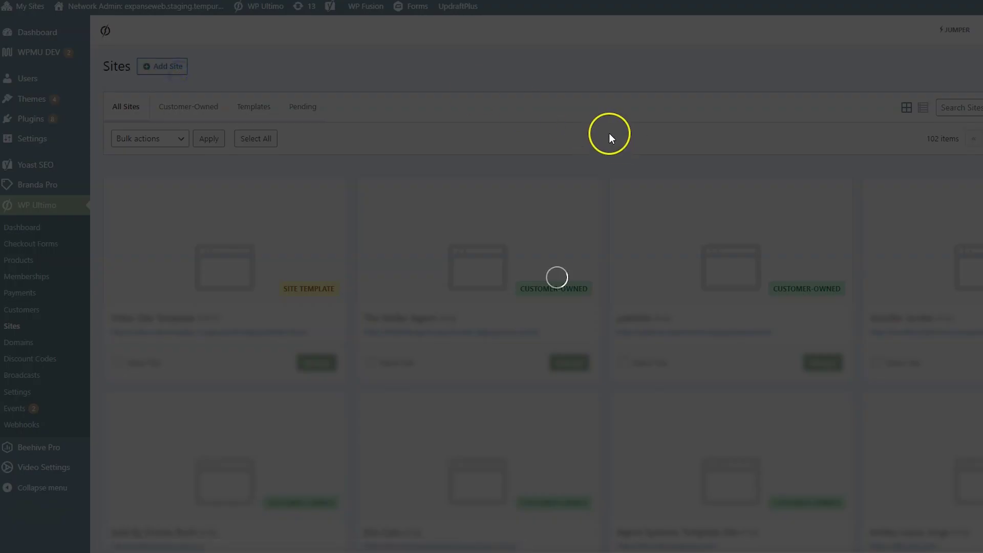
{"action": "left_click", "coordinate": [577, 200]}
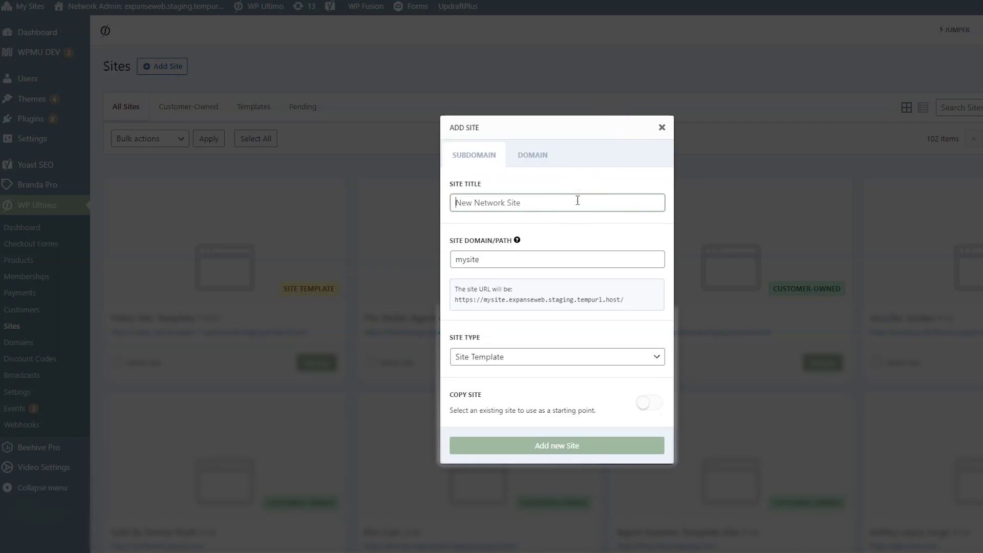
{"action": "type", "text": "Video Site Template 1"}
{"action": "key", "text": "Tab"}
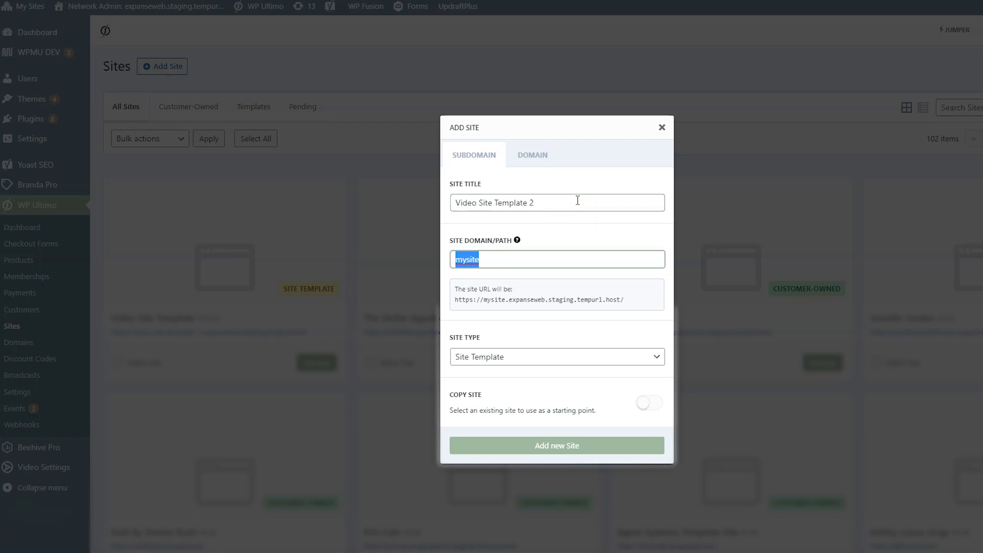
{"action": "type", "text": "video-"}
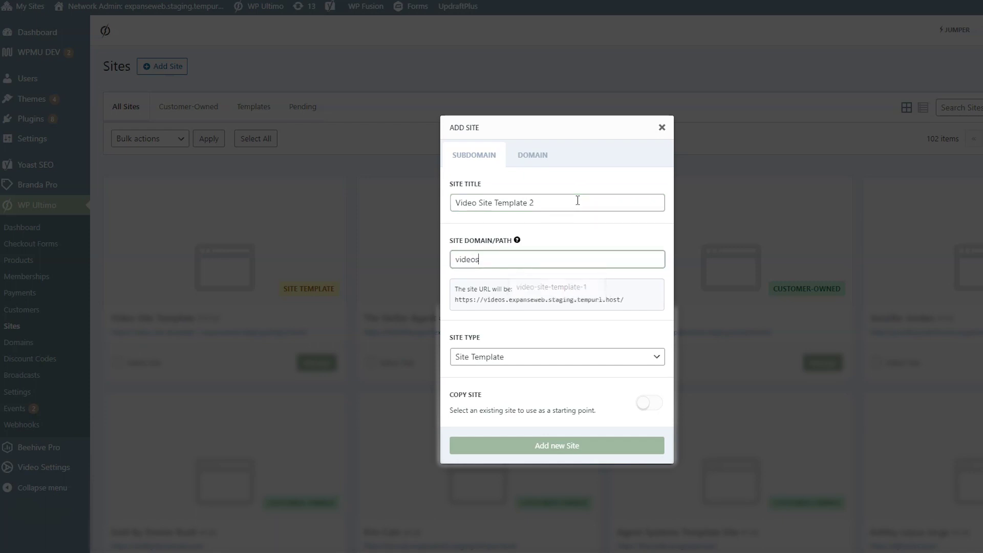
{"action": "type", "text": "site-template-1"}
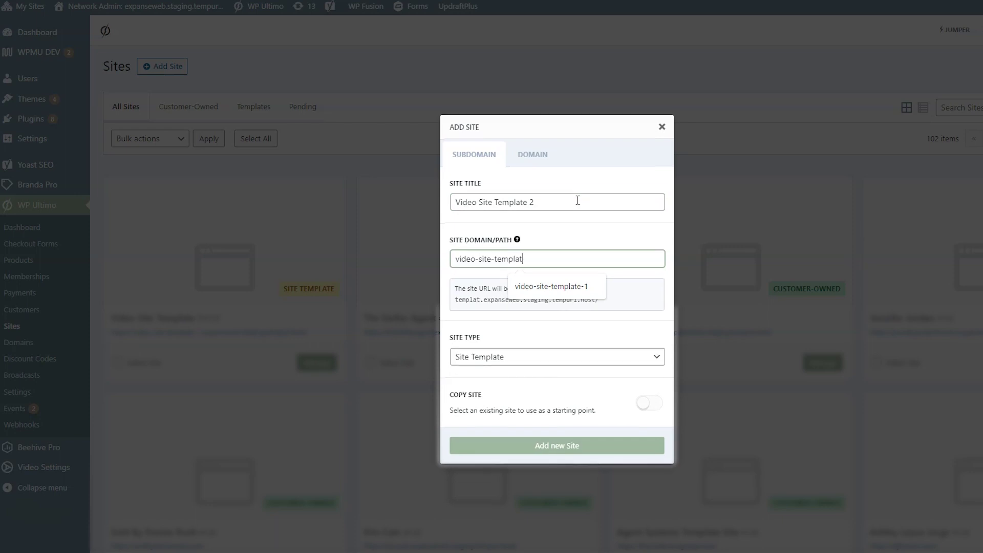
{"action": "key", "text": "BackSpace"}
{"action": "type", "text": "2"}
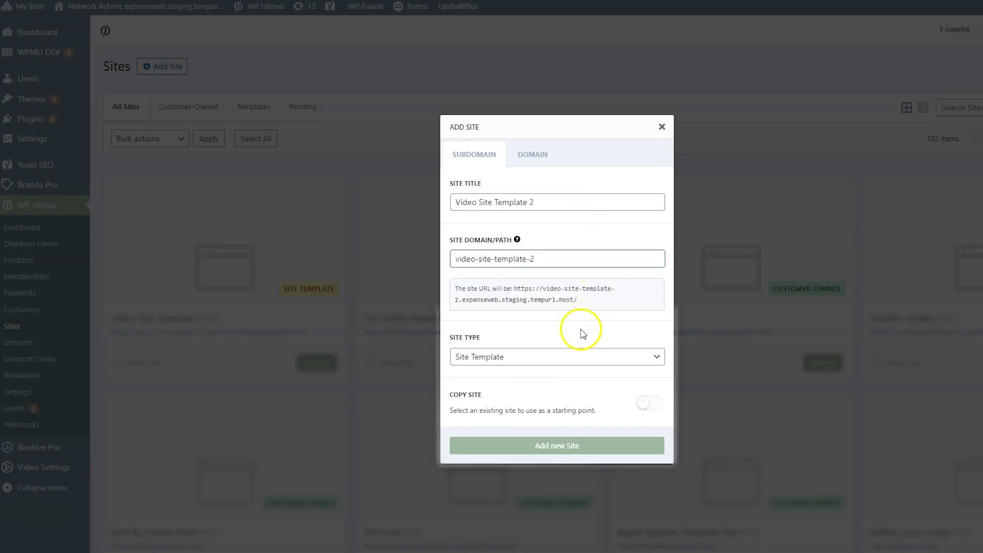
Step: Enable copying from an existing site, choose Video Site Template 1 as the source, and create the new site
{"action": "left_click", "coordinate": [650, 405]}
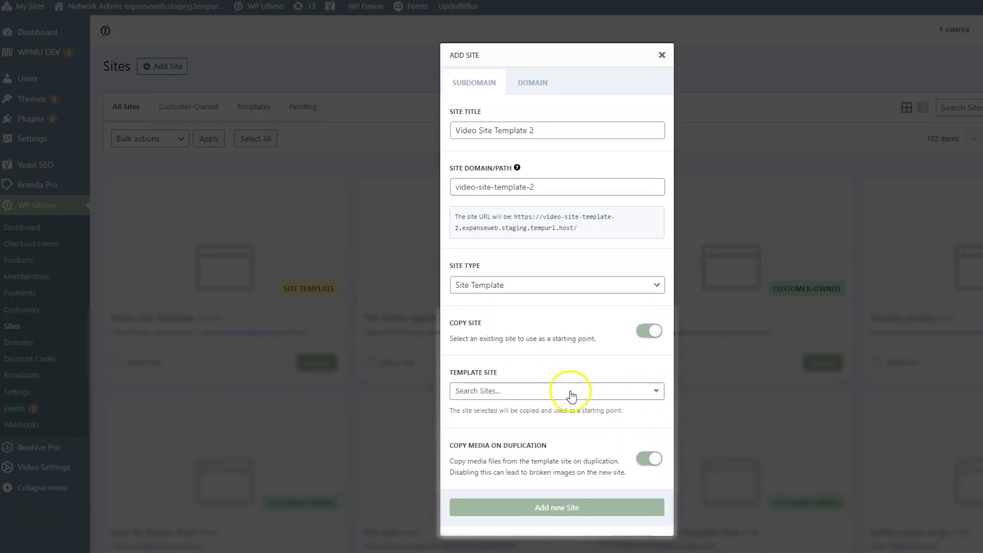
{"action": "left_click", "coordinate": [528, 392]}
{"action": "type", "text": "video"}
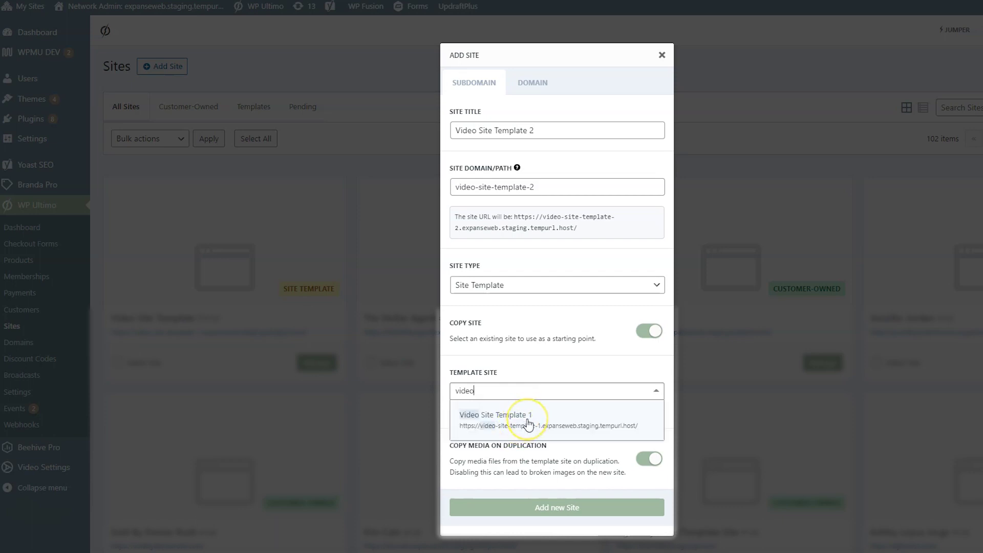
{"action": "left_click", "coordinate": [528, 423]}
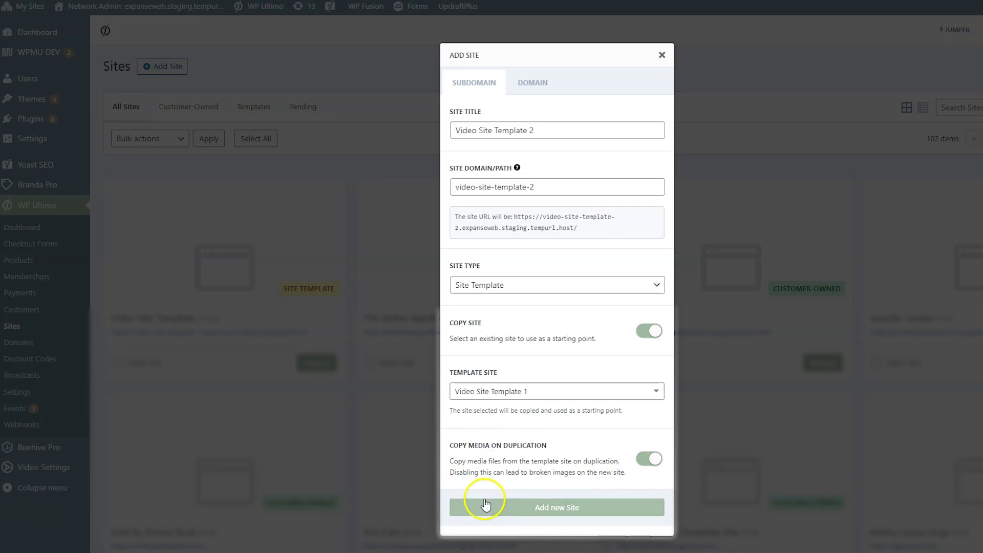
{"action": "left_click", "coordinate": [528, 509]}
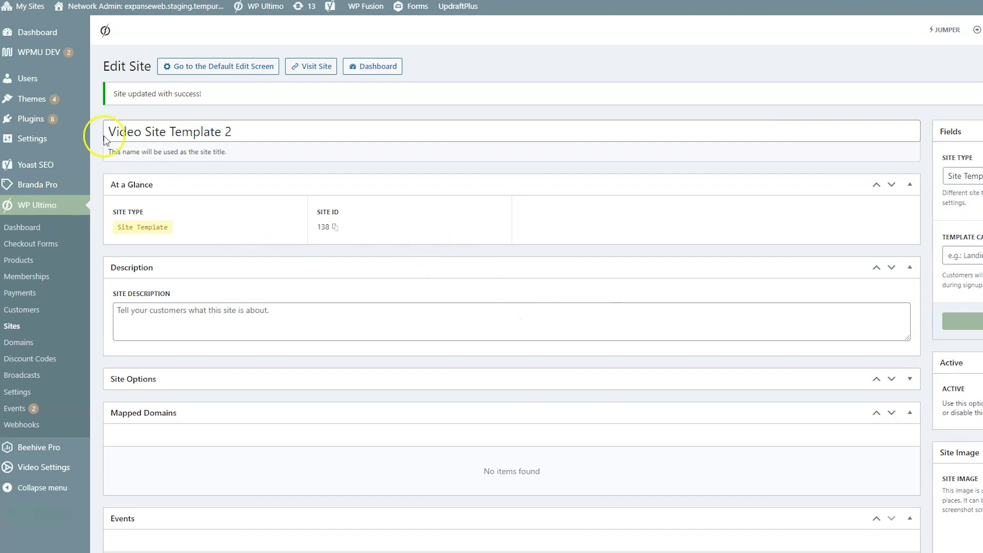
Step: Open the Video Site Template 2 admin dashboard and activate the Astra theme on that site
{"action": "mouse_move", "coordinate": [41, 15]}
{"action": "mouse_move", "coordinate": [51, 101]}
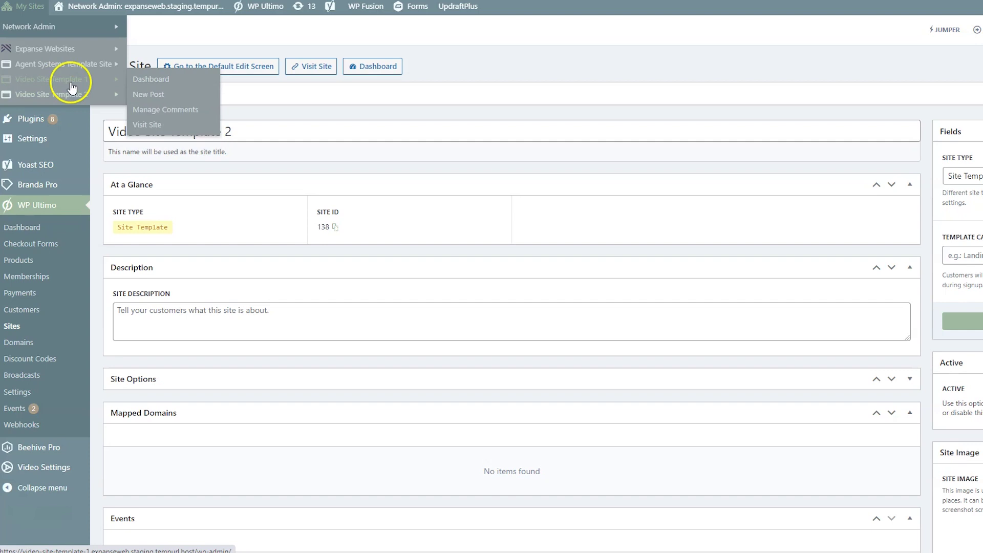
{"action": "mouse_move", "coordinate": [79, 84]}
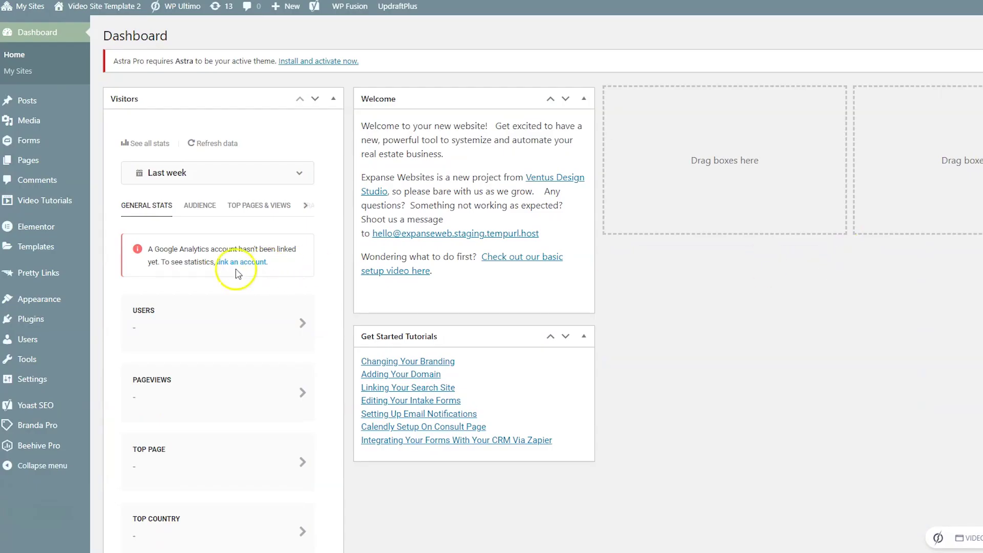
{"action": "mouse_move", "coordinate": [66, 310]}
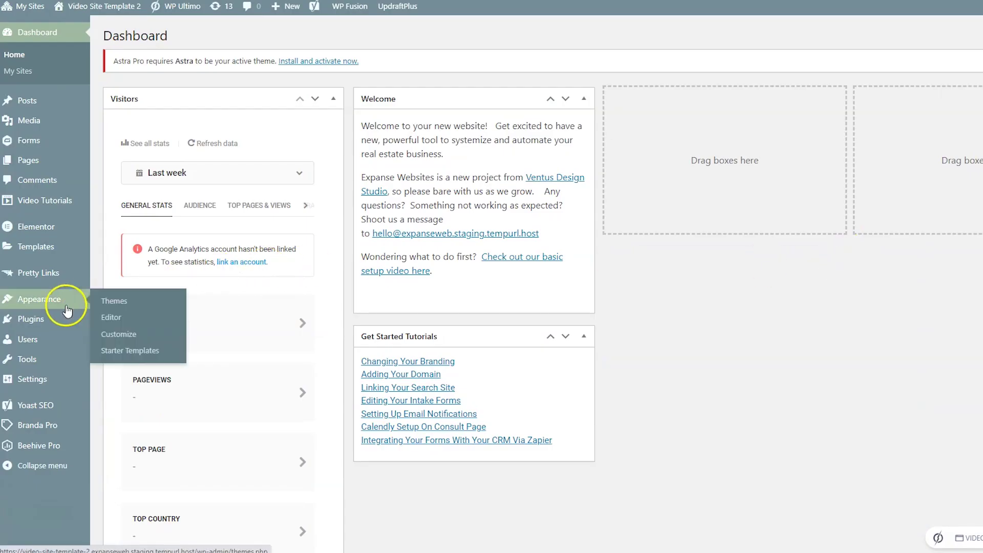
{"action": "left_click", "coordinate": [115, 302]}
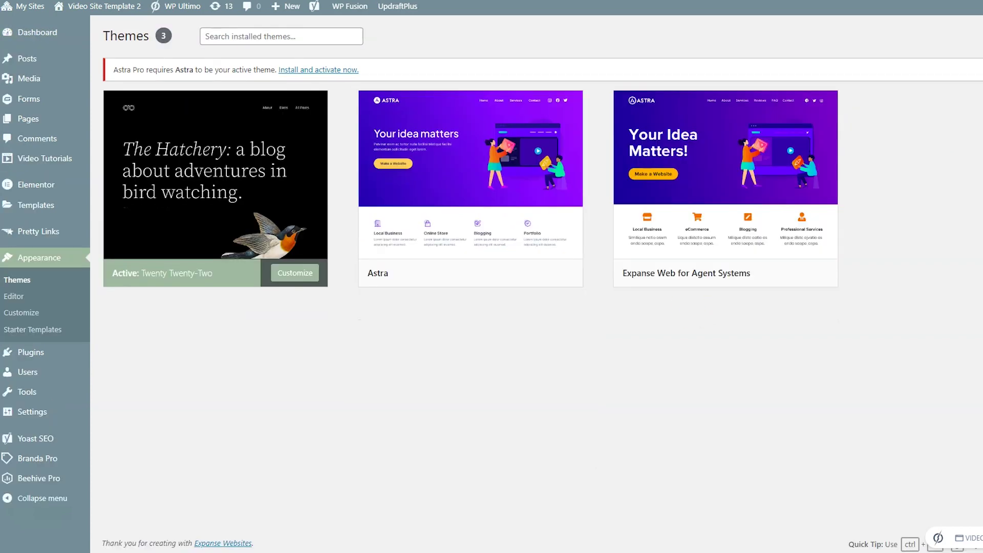
{"action": "mouse_move", "coordinate": [509, 264]}
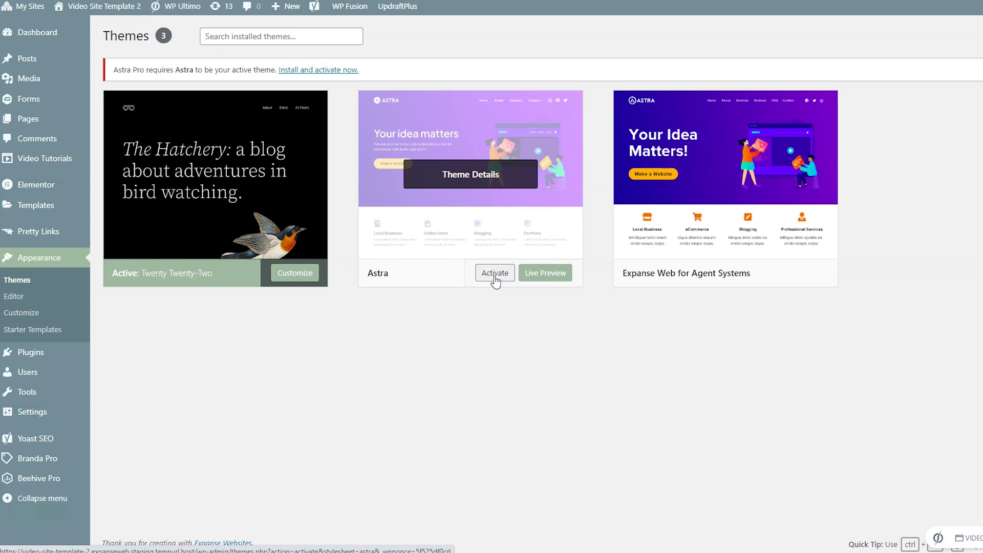
{"action": "left_click", "coordinate": [494, 273]}
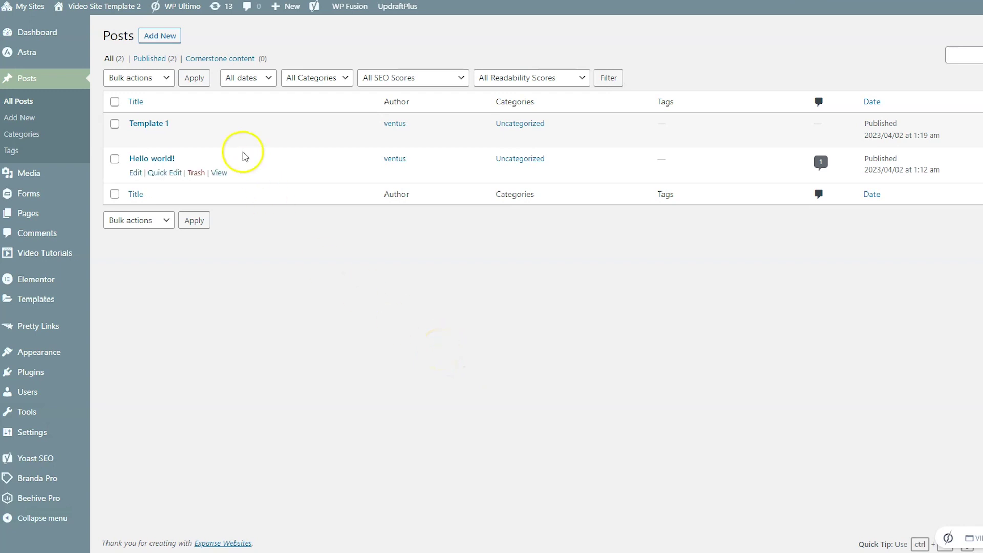
Step: Trash the copied "Template 1" post and publish a post titled "Template 2" with the text "this is template 2"
{"action": "left_click", "coordinate": [195, 139]}
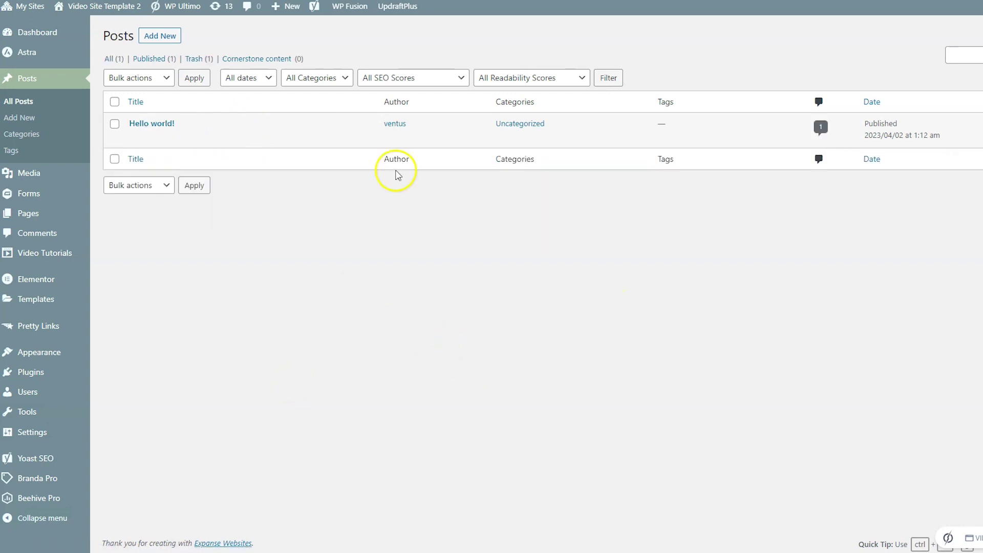
{"action": "left_click", "coordinate": [168, 37]}
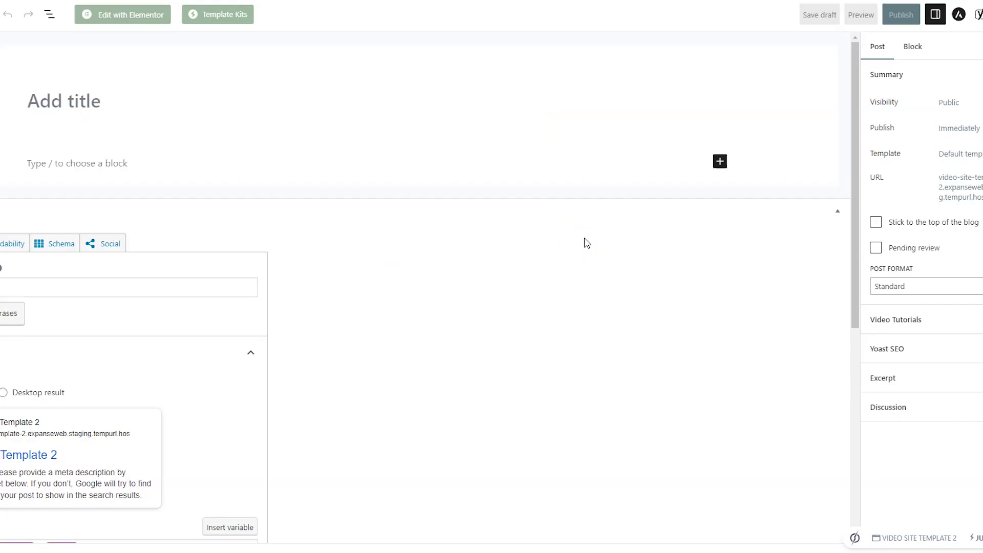
{"action": "type", "text": "Template 2"}
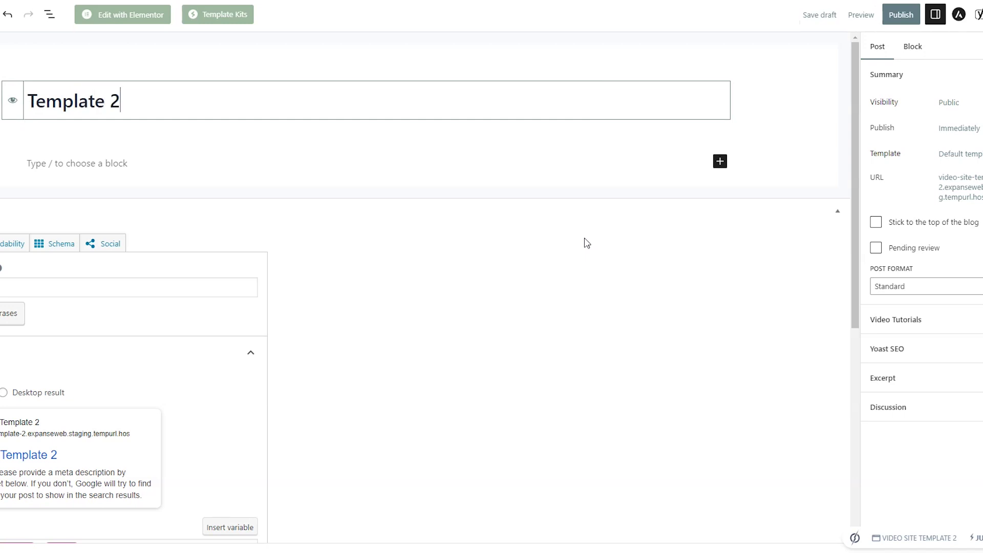
{"action": "key", "text": "Return"}
{"action": "type", "text": "this i"}
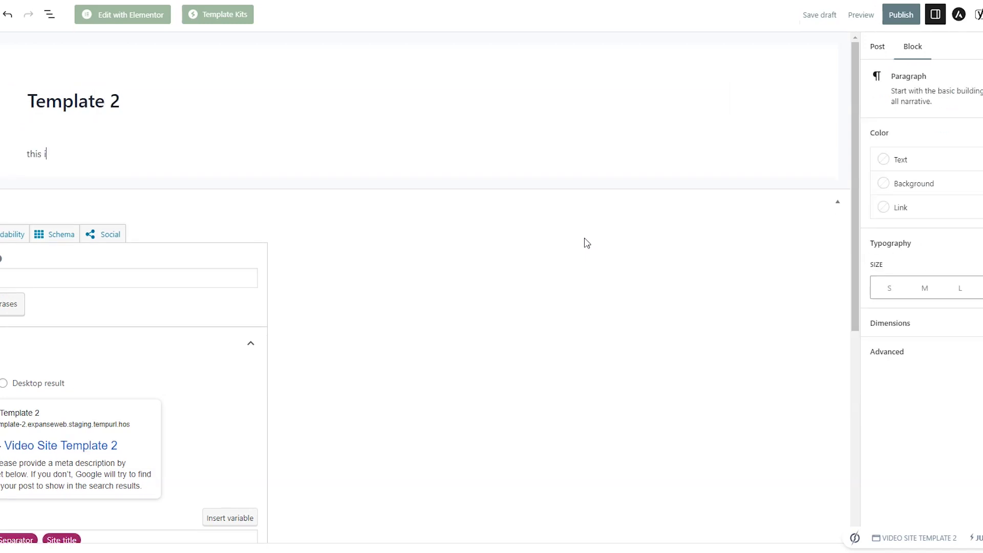
{"action": "type", "text": "s template 2"}
{"action": "left_click", "coordinate": [901, 16]}
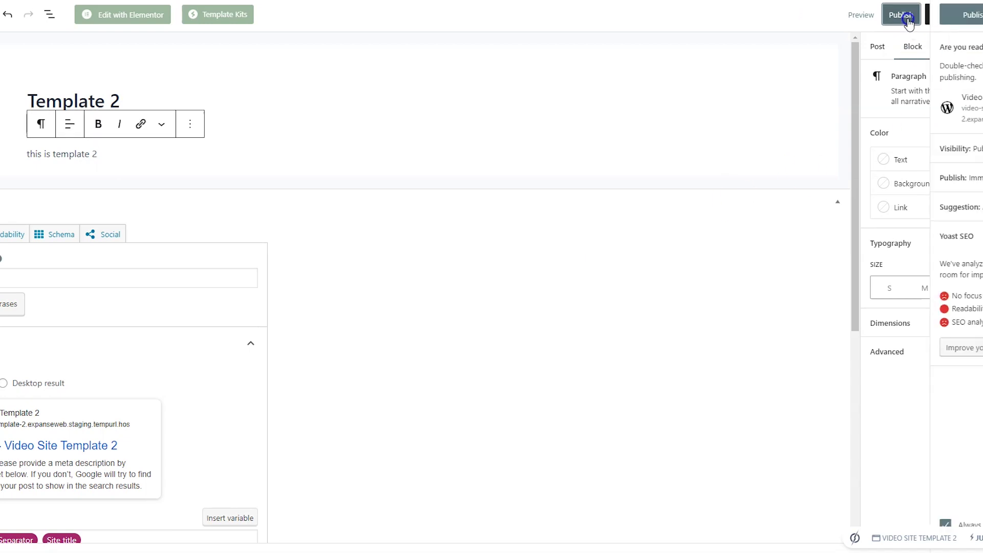
{"action": "left_click", "coordinate": [905, 20]}
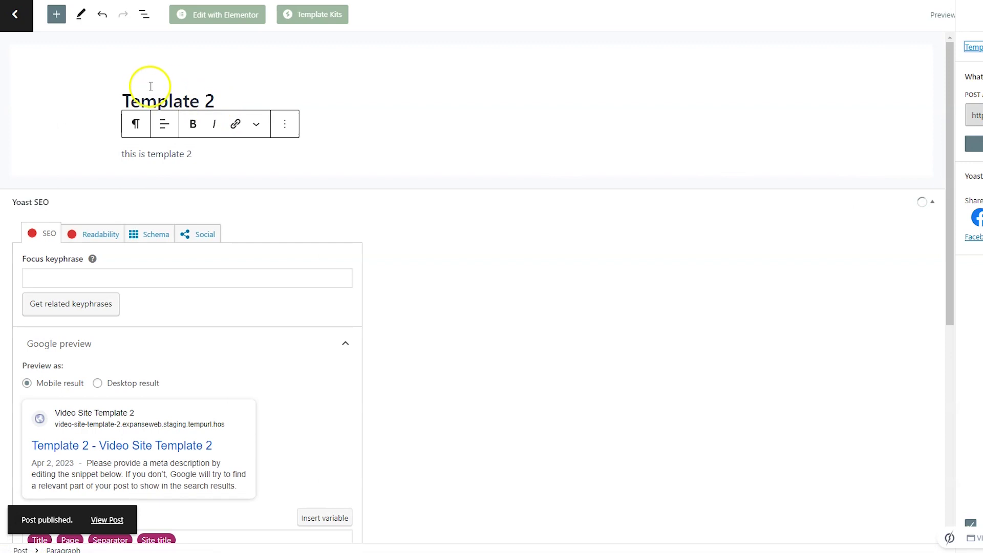
Step: View the front end of Video Site Template 2 and compare it with the front end of Video Site Template 1
{"action": "left_click", "coordinate": [8, 21]}
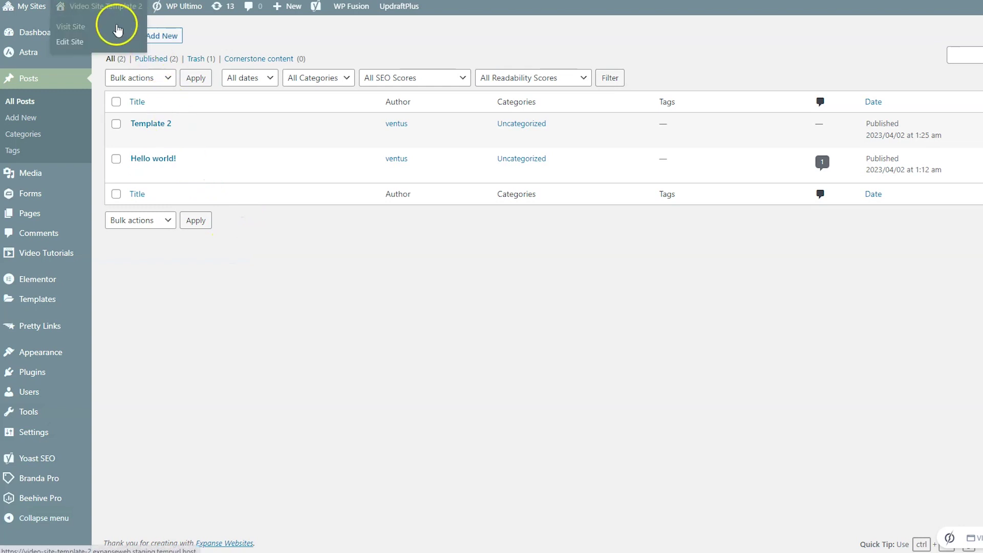
{"action": "left_click", "coordinate": [116, 26]}
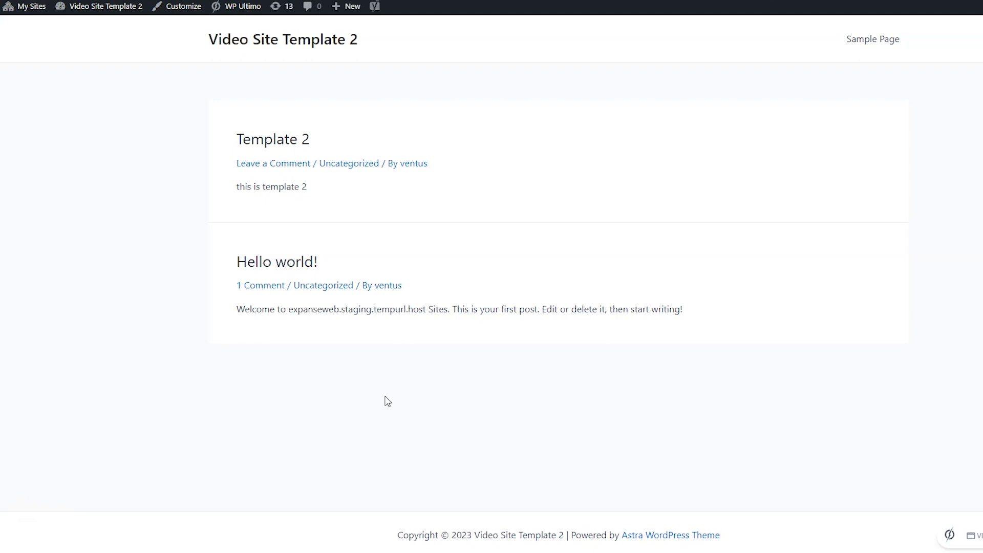
{"action": "mouse_move", "coordinate": [36, 18]}
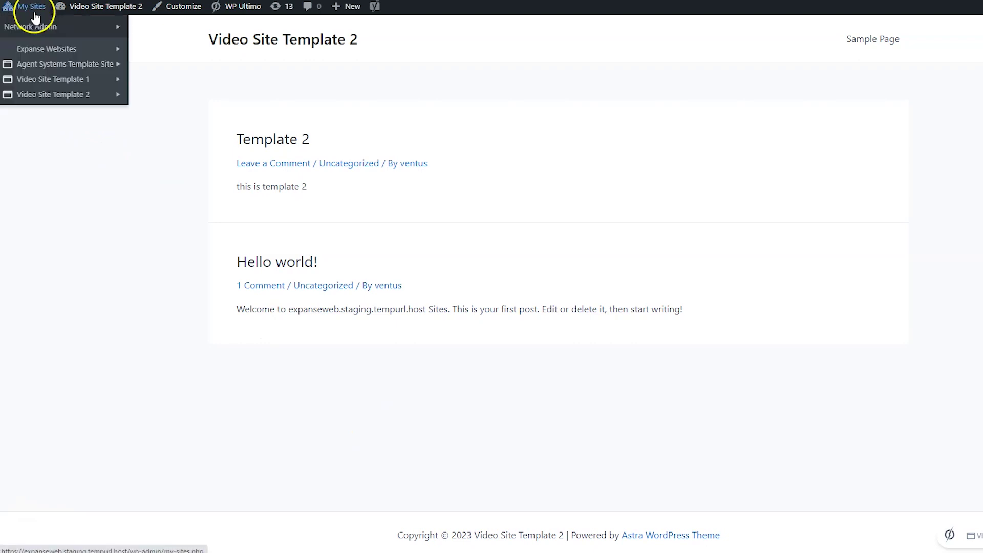
{"action": "mouse_move", "coordinate": [54, 82]}
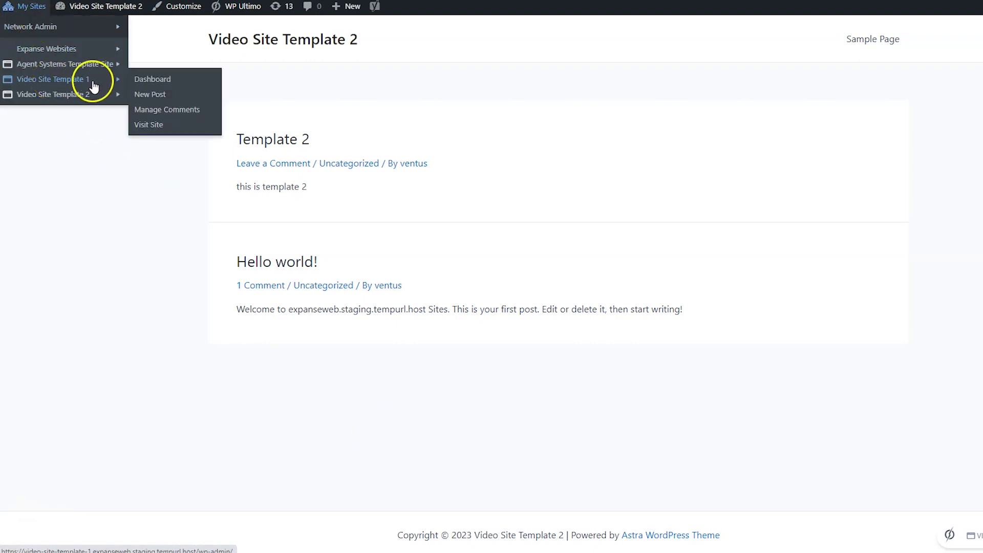
{"action": "left_click", "coordinate": [145, 125]}
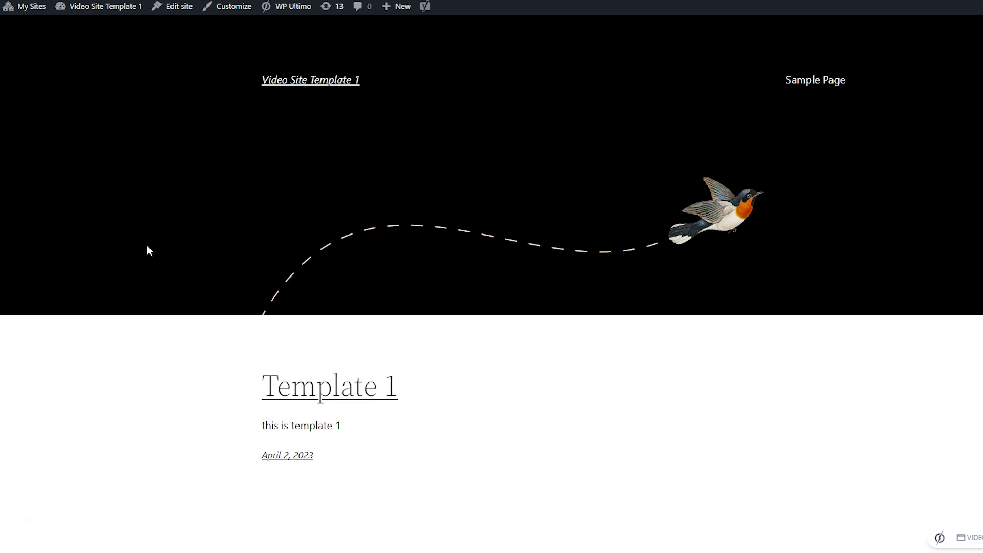
{"action": "left_click", "coordinate": [710, 345]}
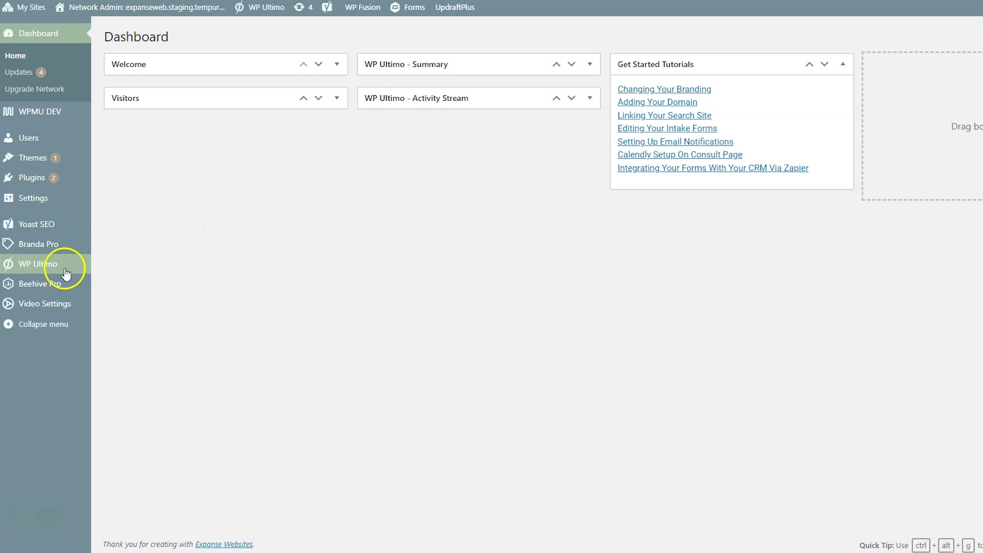
Step: Open the Video Tutorial Product in WP Ultimo for editing and go to its site template options
{"action": "mouse_move", "coordinate": [66, 267]}
{"action": "left_click", "coordinate": [132, 300]}
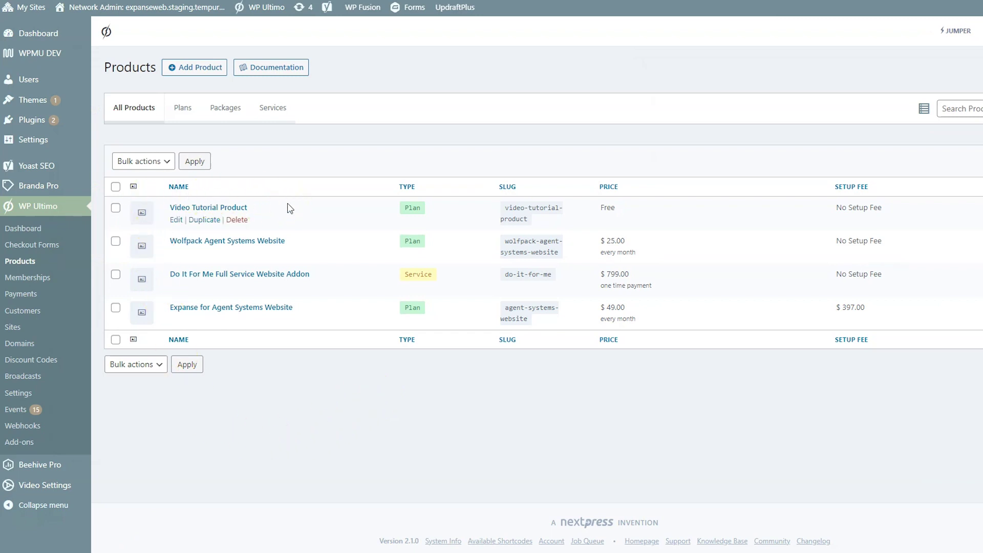
{"action": "left_click", "coordinate": [176, 222]}
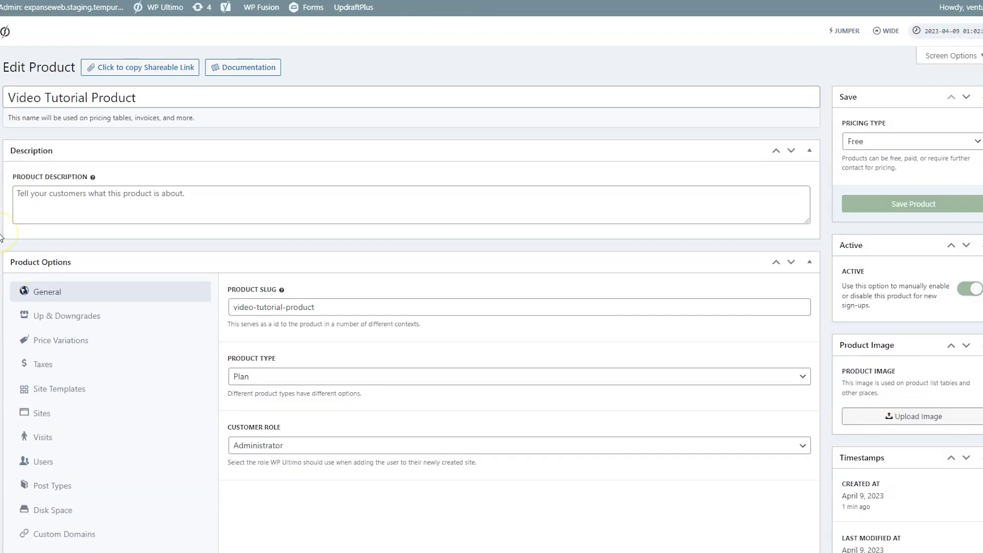
{"action": "left_click", "coordinate": [85, 389]}
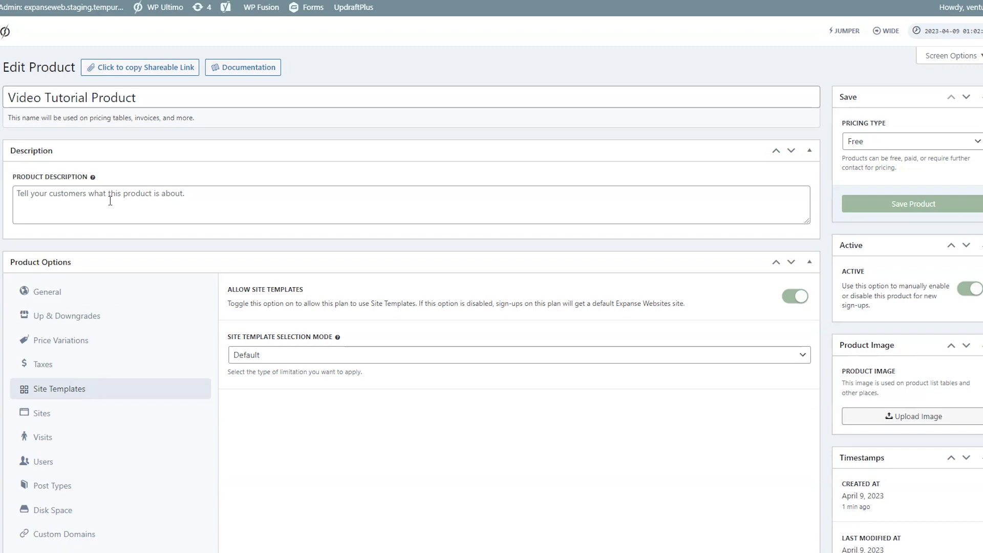
Step: Keep site templates allowed for the product and set the site template selection mode to Assign Site Template
{"action": "left_click", "coordinate": [795, 296]}
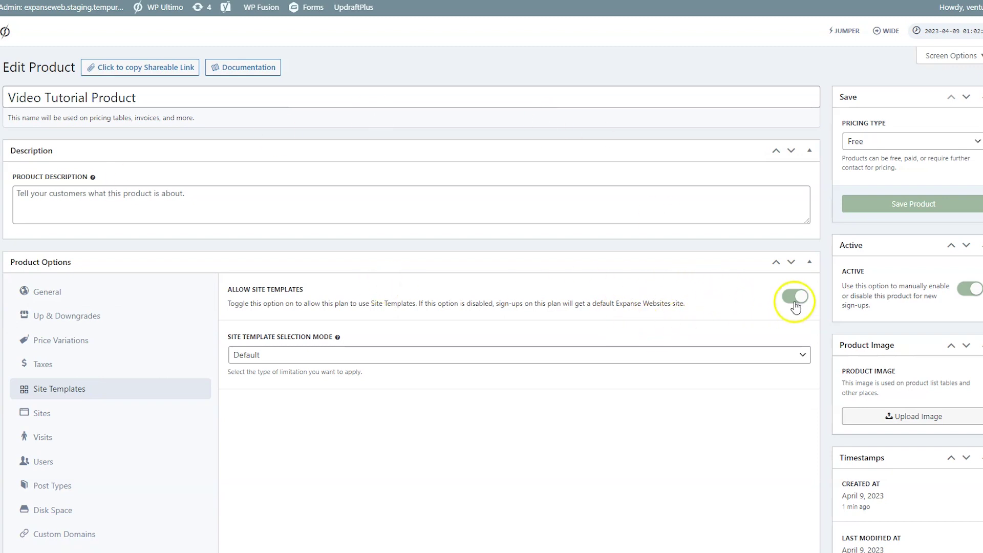
{"action": "left_click", "coordinate": [795, 306]}
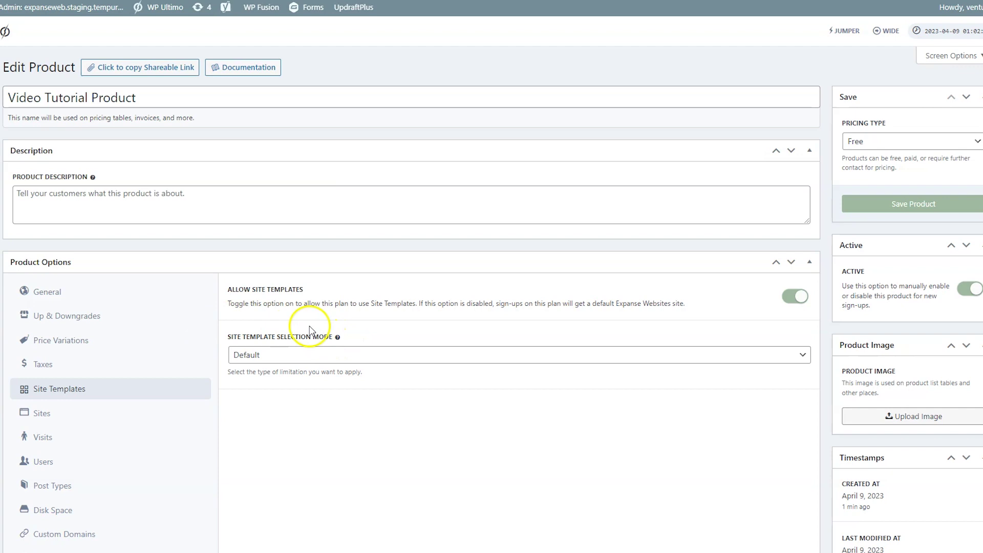
{"action": "left_click", "coordinate": [391, 355]}
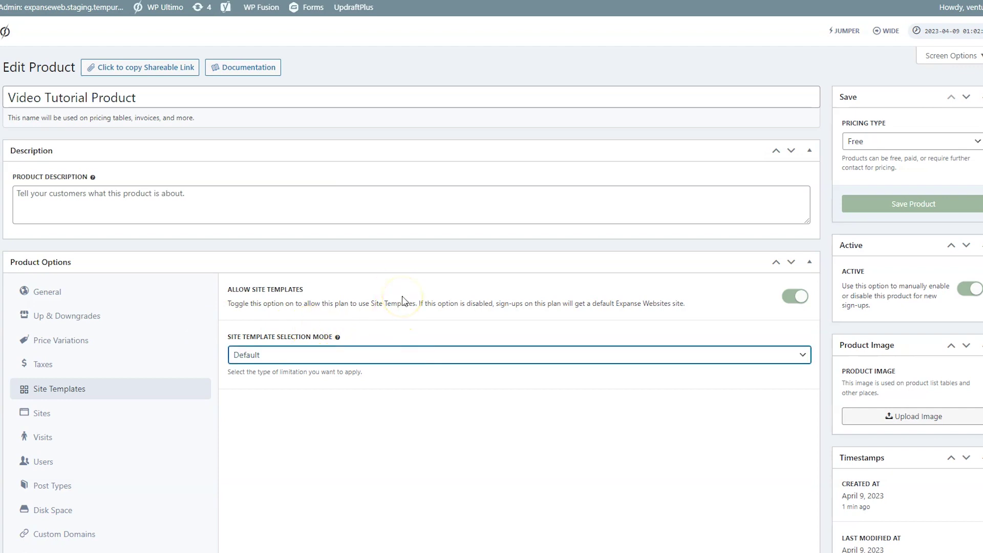
{"action": "left_click", "coordinate": [386, 355]}
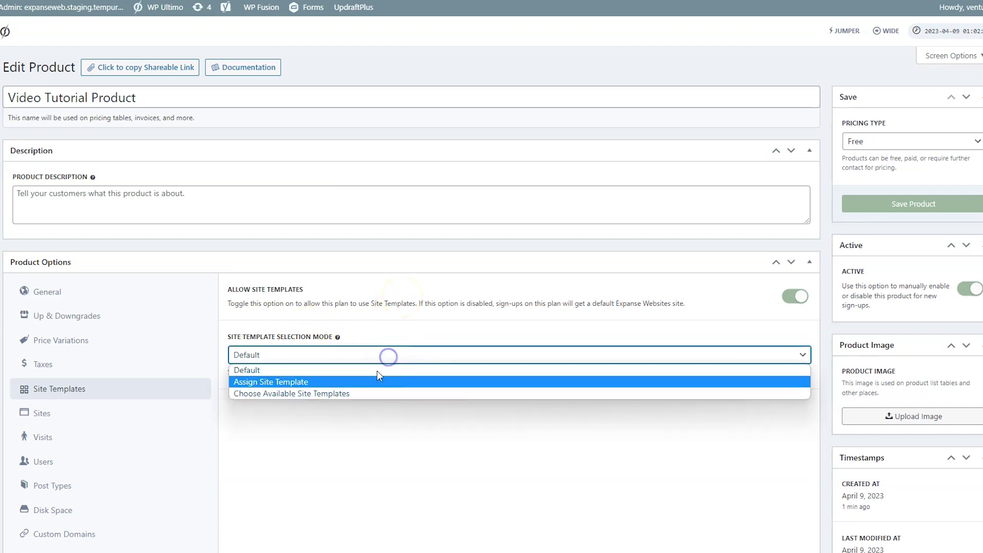
{"action": "left_click", "coordinate": [278, 382]}
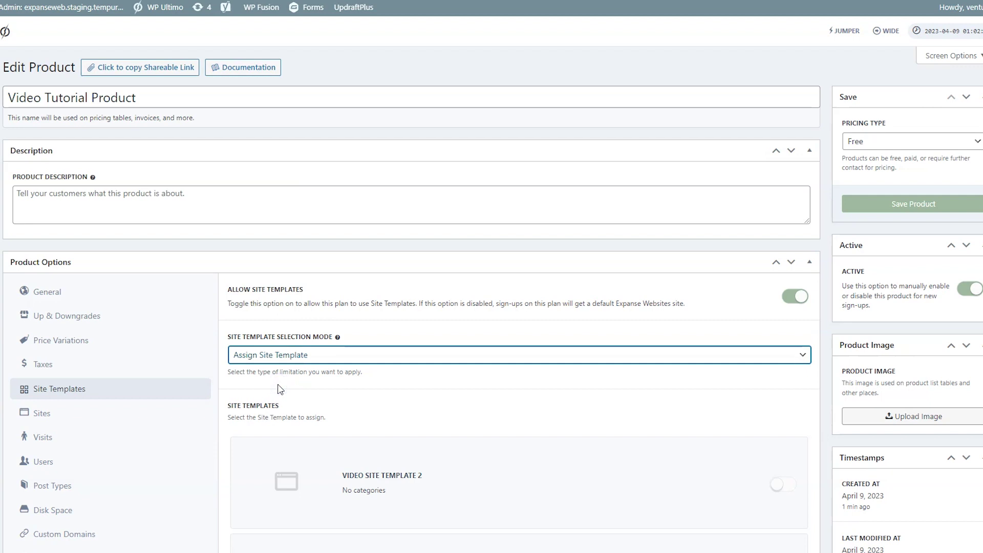
Step: Try assigning Video Site Template 1 and Video Site Template 2 alternately, ending with Video Site Template 2 enabled
{"action": "scroll", "coordinate": [276, 378], "scroll_direction": "down", "scroll_amount": 5}
{"action": "left_click_drag", "start_coordinate": [280, 368], "coordinate": [622, 219]}
{"action": "left_click", "coordinate": [777, 252]}
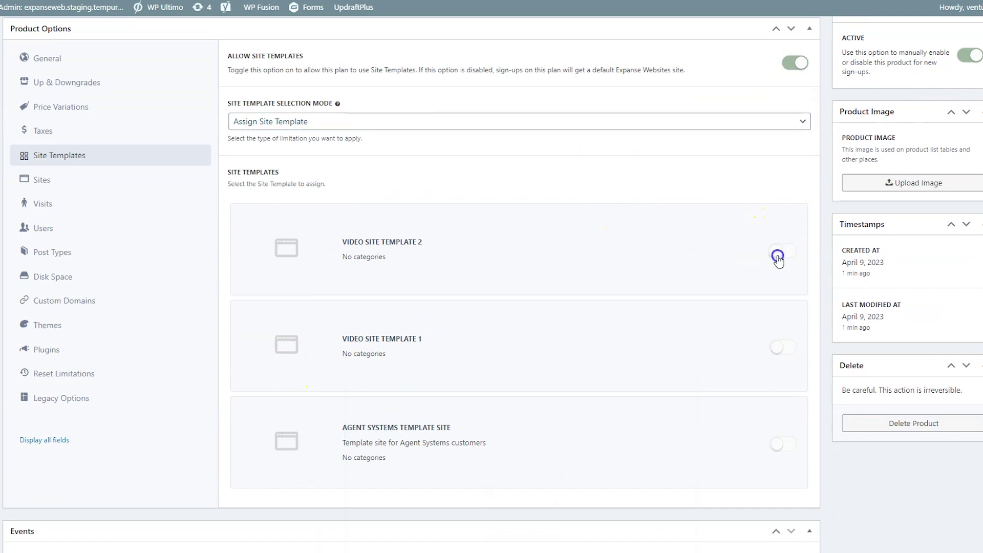
{"action": "left_click", "coordinate": [779, 344]}
{"action": "left_click", "coordinate": [785, 245]}
{"action": "left_click", "coordinate": [780, 342]}
{"action": "left_click", "coordinate": [780, 253]}
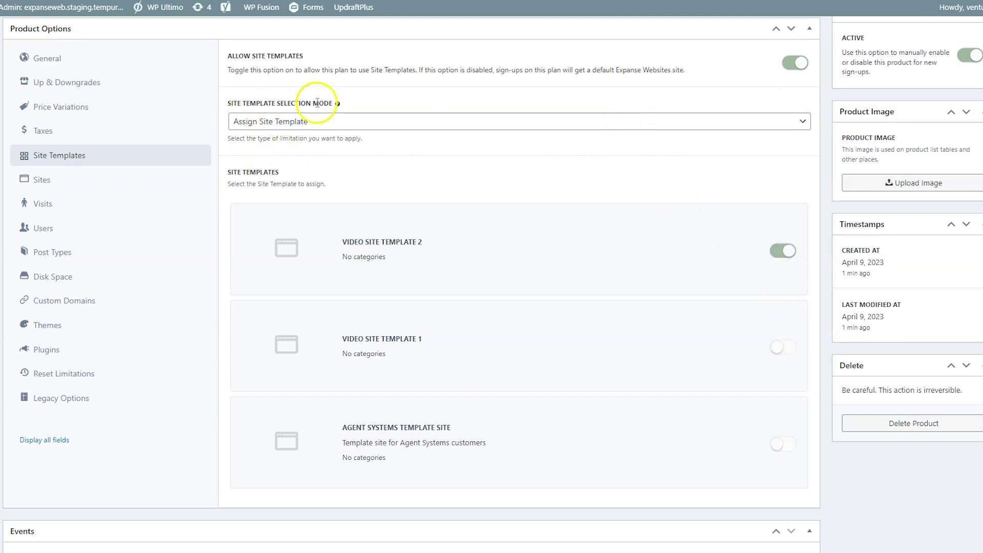
Step: Set the site template selection mode to Choose Available Site Templates and make Agent Systems Template Site Not Available
{"action": "left_click", "coordinate": [348, 121]}
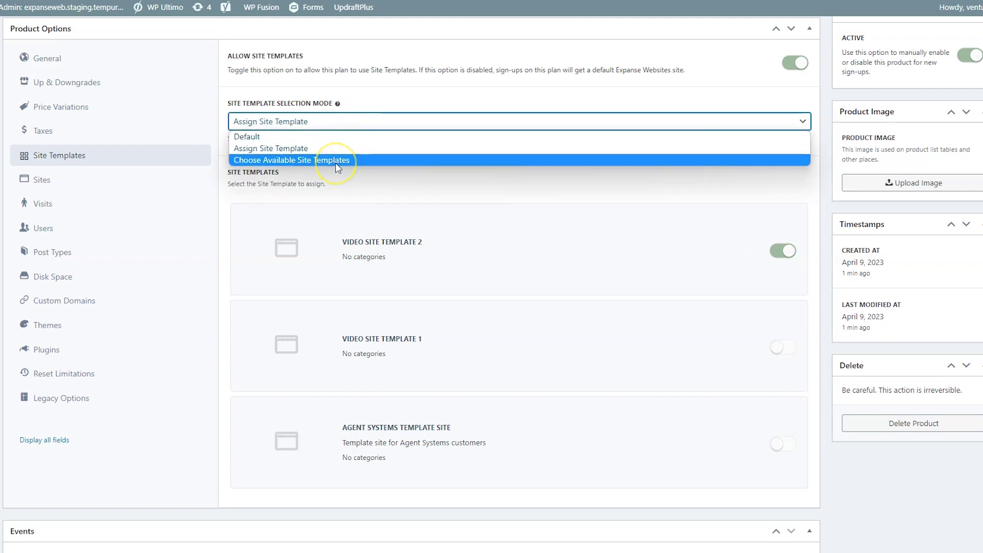
{"action": "left_click", "coordinate": [336, 160]}
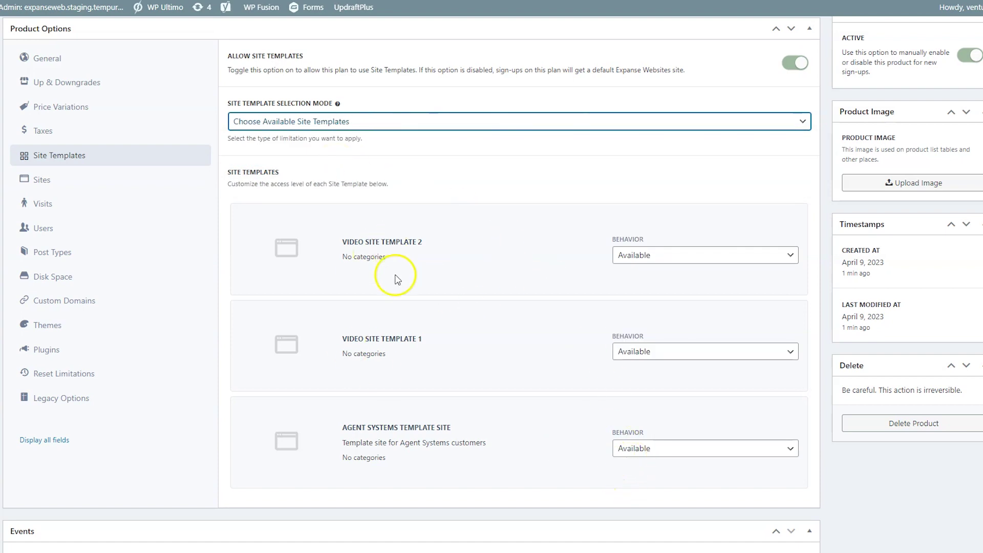
{"action": "left_click", "coordinate": [634, 443]}
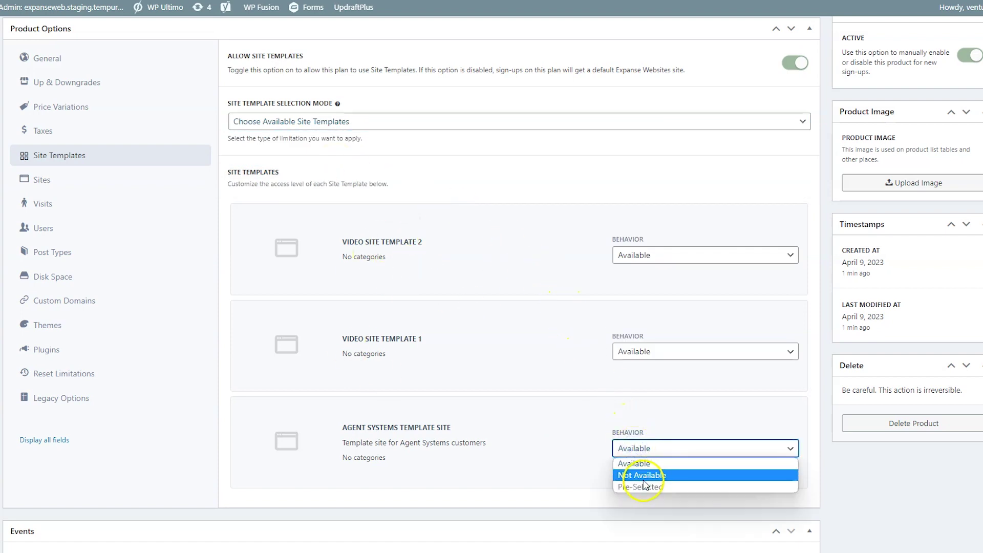
{"action": "left_click", "coordinate": [640, 472]}
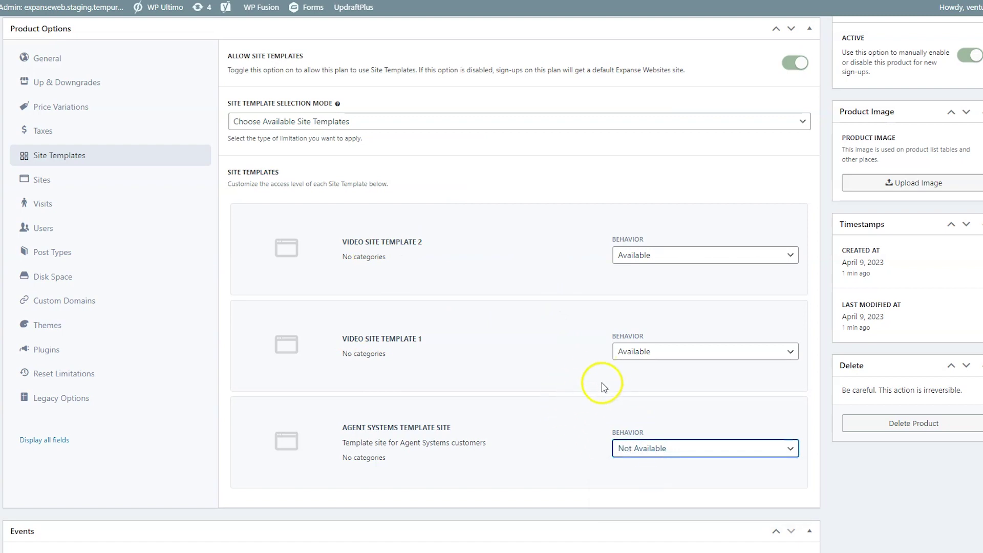
Step: Set the behavior of Video Site Template 1 to Pre-Selected and save the product
{"action": "left_click", "coordinate": [676, 352]}
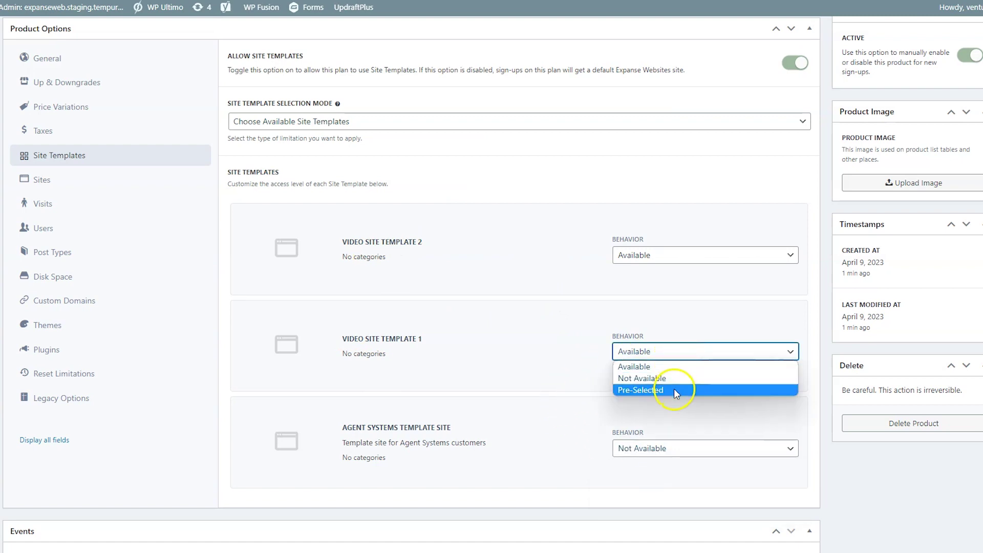
{"action": "left_click", "coordinate": [673, 393]}
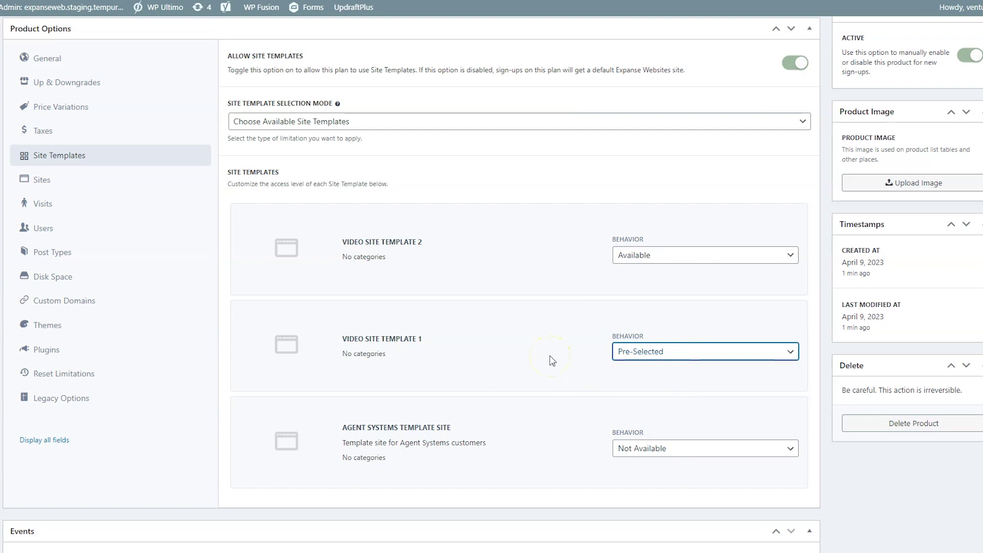
{"action": "scroll", "coordinate": [551, 360], "scroll_direction": "up", "scroll_amount": 5}
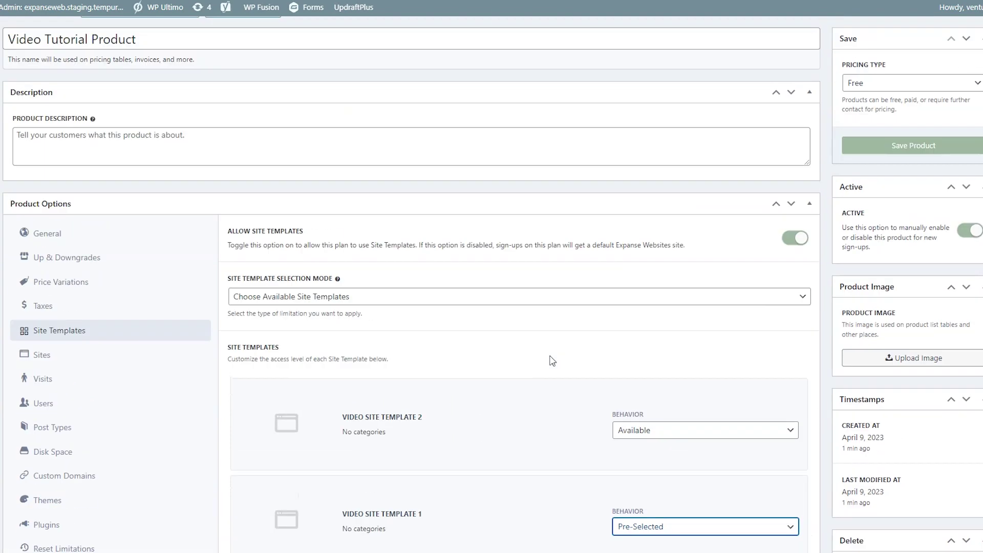
{"action": "left_click", "coordinate": [897, 203]}
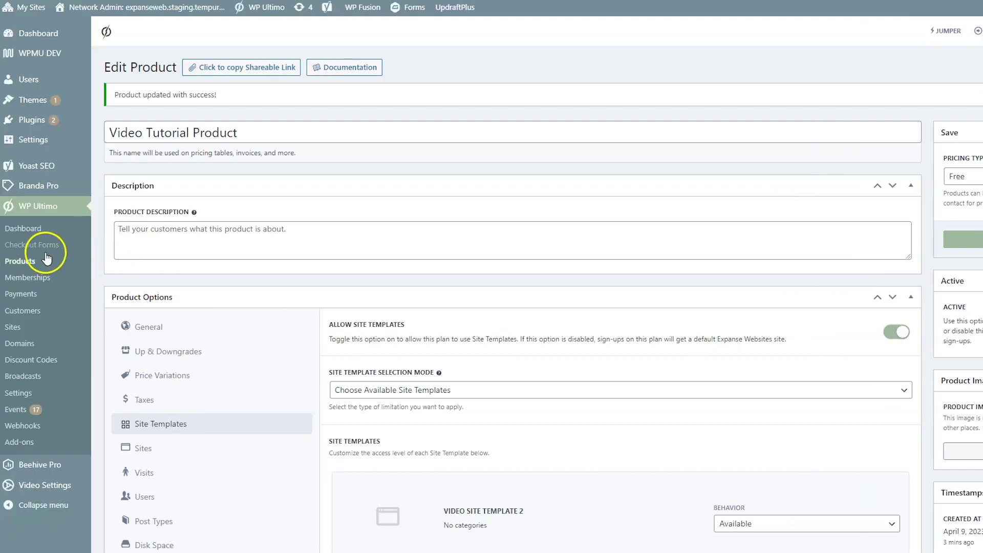
Step: Open the Video Test Form checkout form for editing and check which product its Pre-selected Products field uses
{"action": "left_click", "coordinate": [45, 246]}
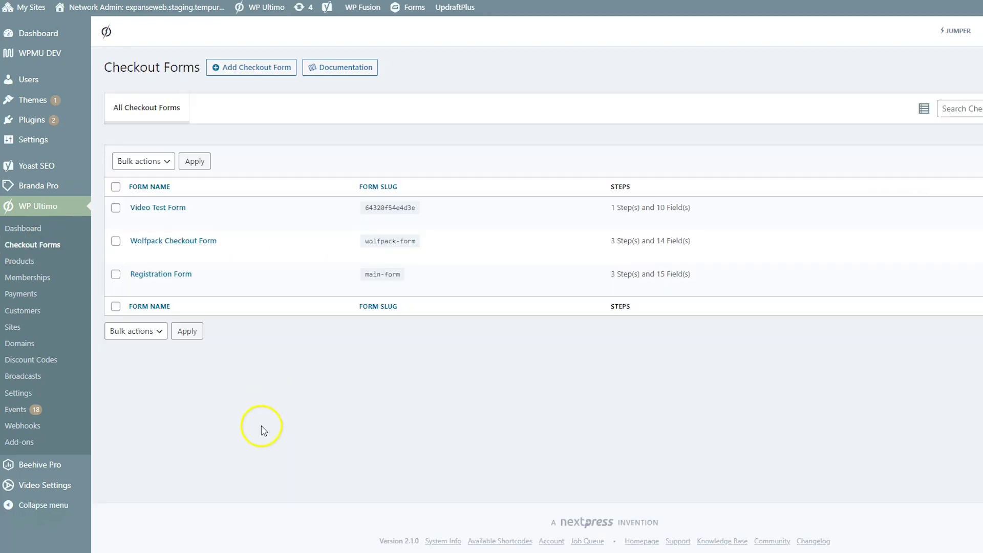
{"action": "mouse_move", "coordinate": [107, 220]}
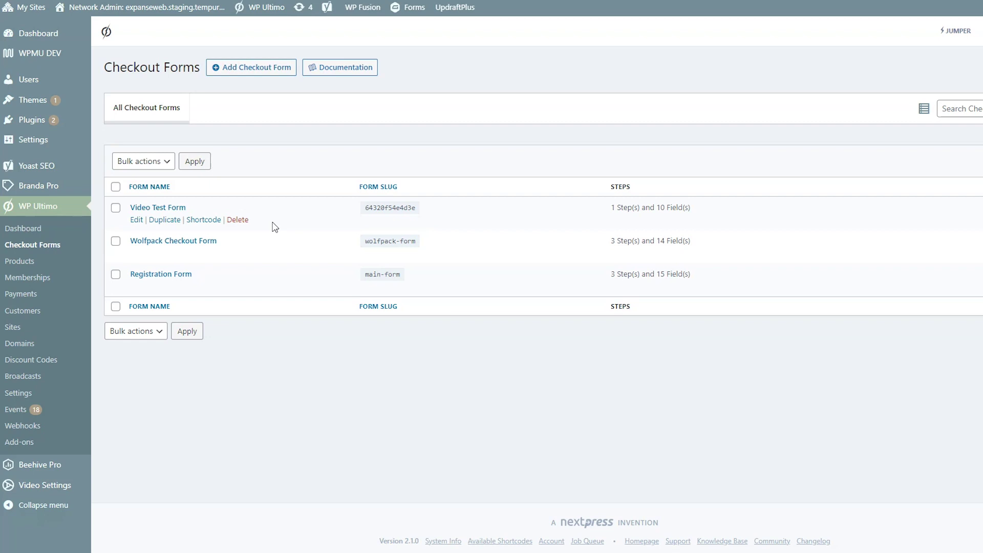
{"action": "left_click", "coordinate": [135, 220]}
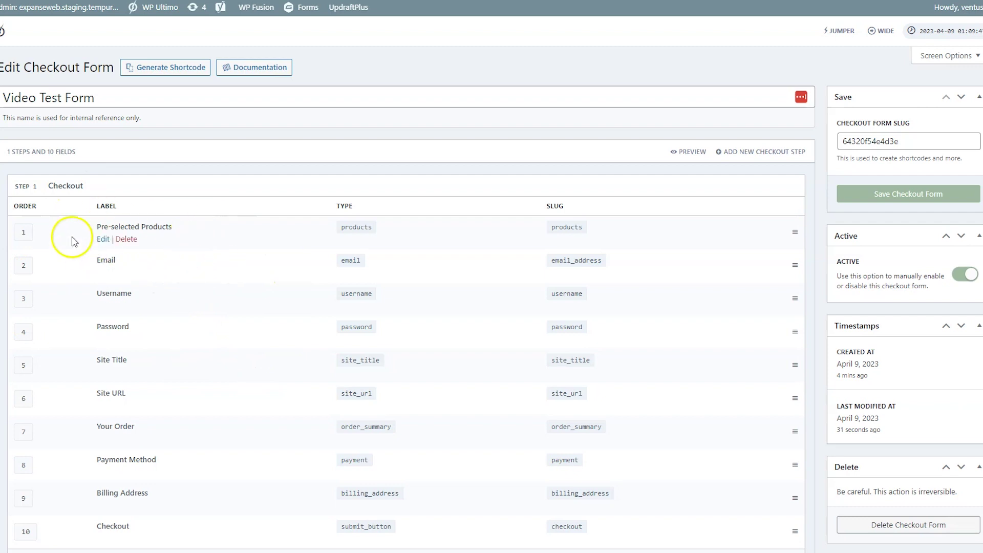
{"action": "left_click", "coordinate": [106, 239]}
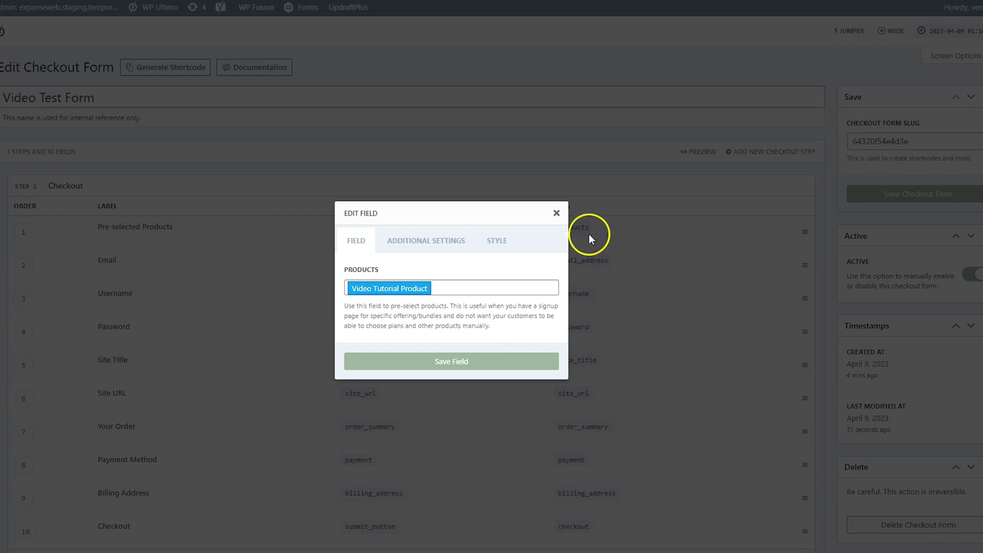
{"action": "left_click", "coordinate": [556, 213]}
Step: Add a Templates field to the Checkout step and remove Agent Systems Template Site from its template sites
{"action": "scroll", "coordinate": [271, 248], "scroll_direction": "down", "scroll_amount": 2}
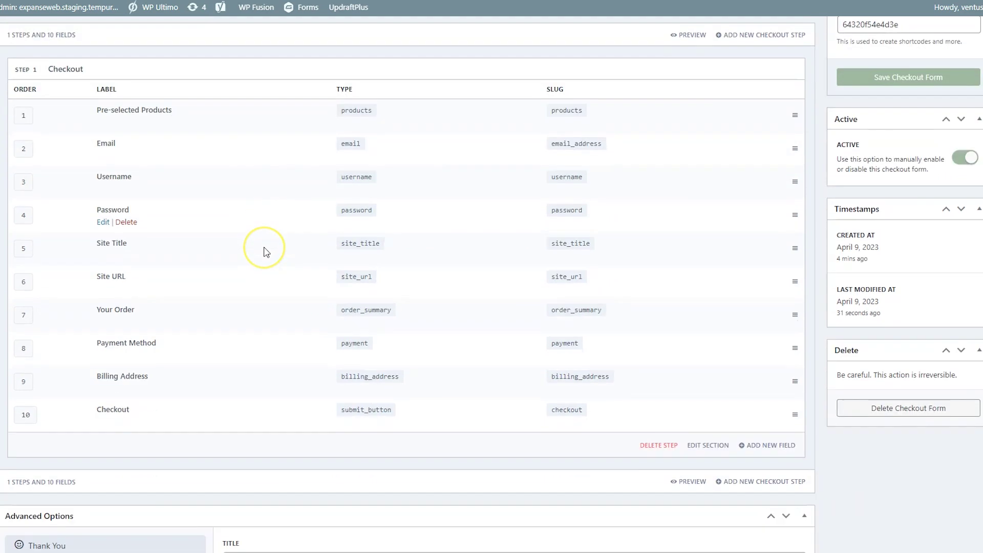
{"action": "left_click", "coordinate": [756, 446]}
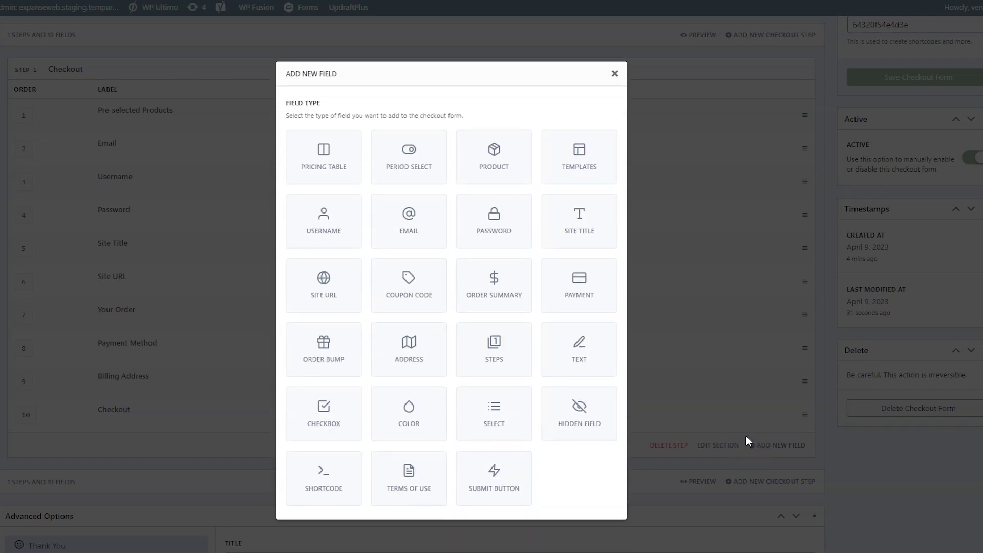
{"action": "left_click", "coordinate": [585, 166]}
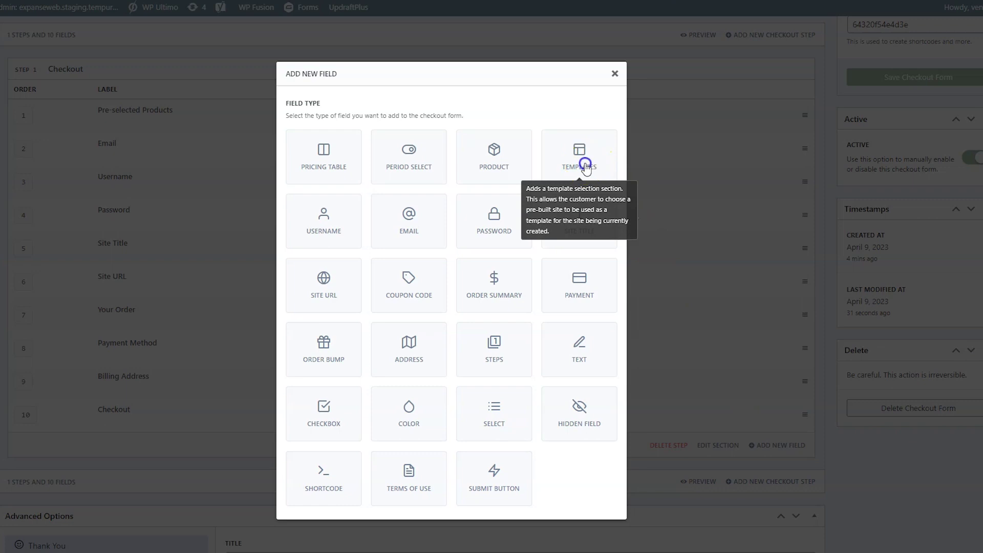
{"action": "left_click", "coordinate": [507, 243]}
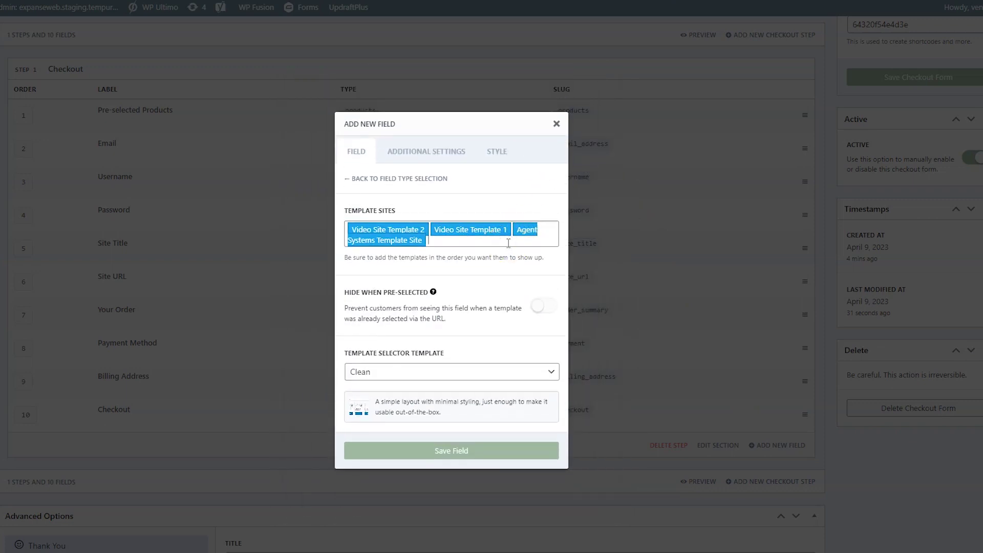
{"action": "key", "text": "BackSpace"}
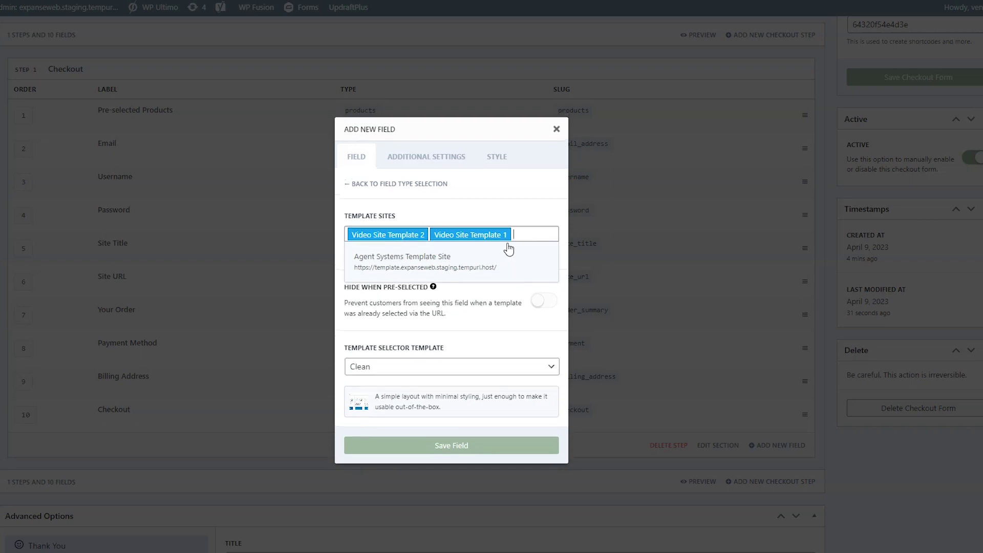
{"action": "left_click", "coordinate": [510, 207]}
{"action": "left_click_drag", "start_coordinate": [339, 235], "coordinate": [478, 236]}
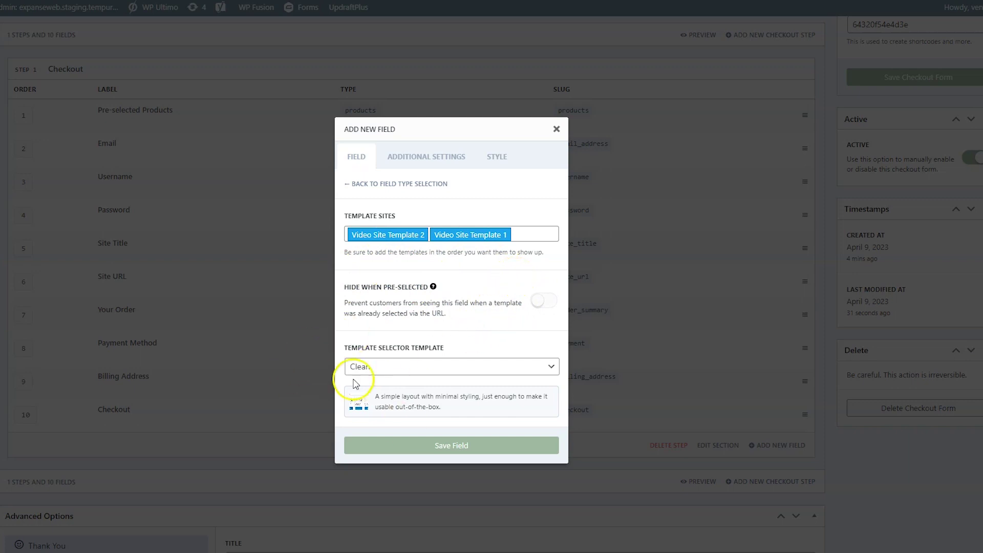
Step: Choose the Clean template selector layout for the new field and save the field
{"action": "left_click", "coordinate": [366, 366]}
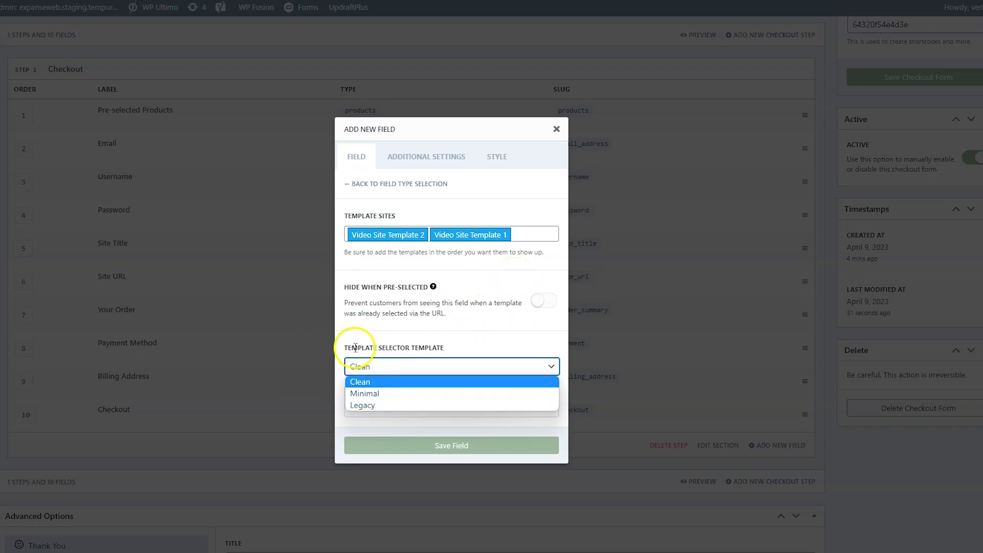
{"action": "left_click", "coordinate": [417, 382]}
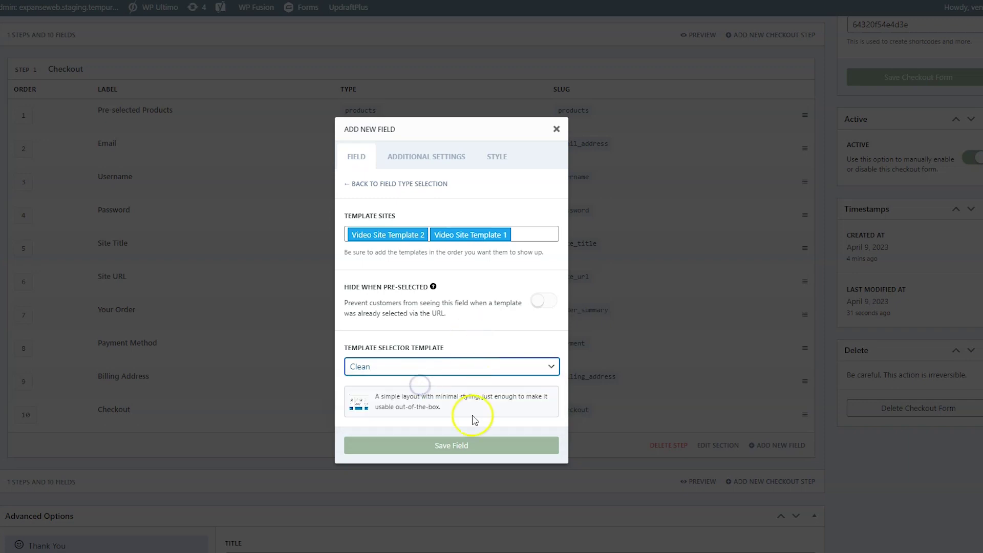
{"action": "left_click", "coordinate": [469, 448]}
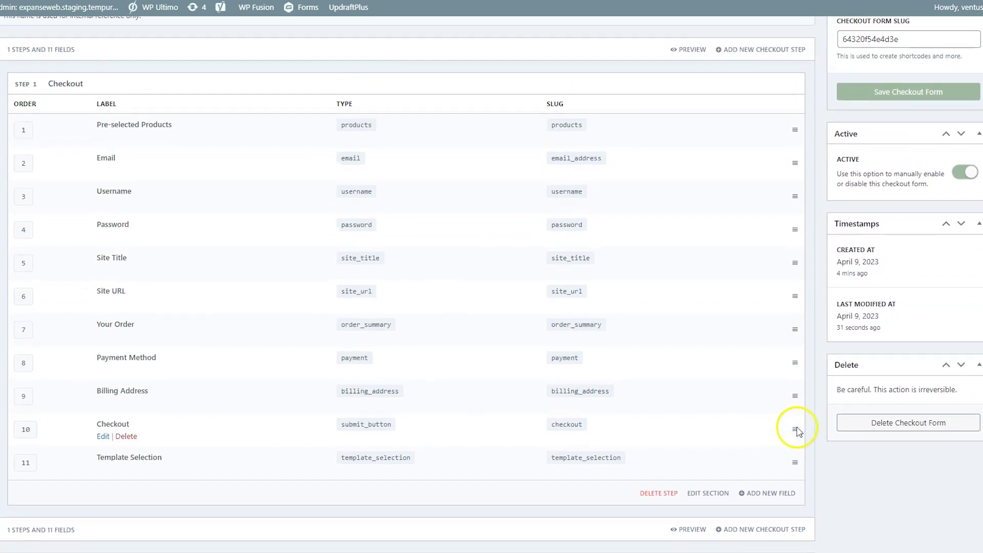
Step: Move the Template Selection field directly below Pre-selected Products and save the checkout form
{"action": "left_click_drag", "start_coordinate": [793, 463], "coordinate": [792, 166]}
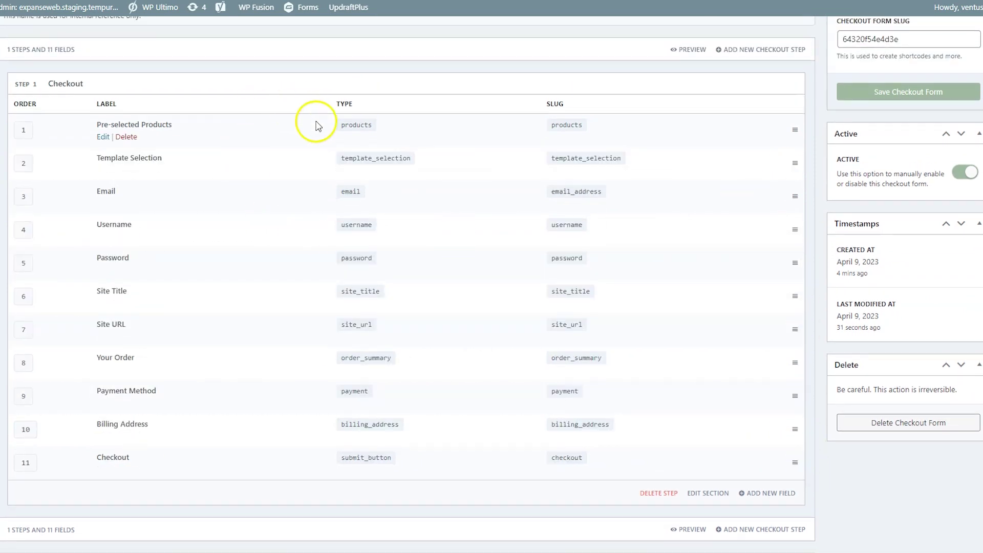
{"action": "scroll", "coordinate": [621, 290], "scroll_direction": "up", "scroll_amount": 2}
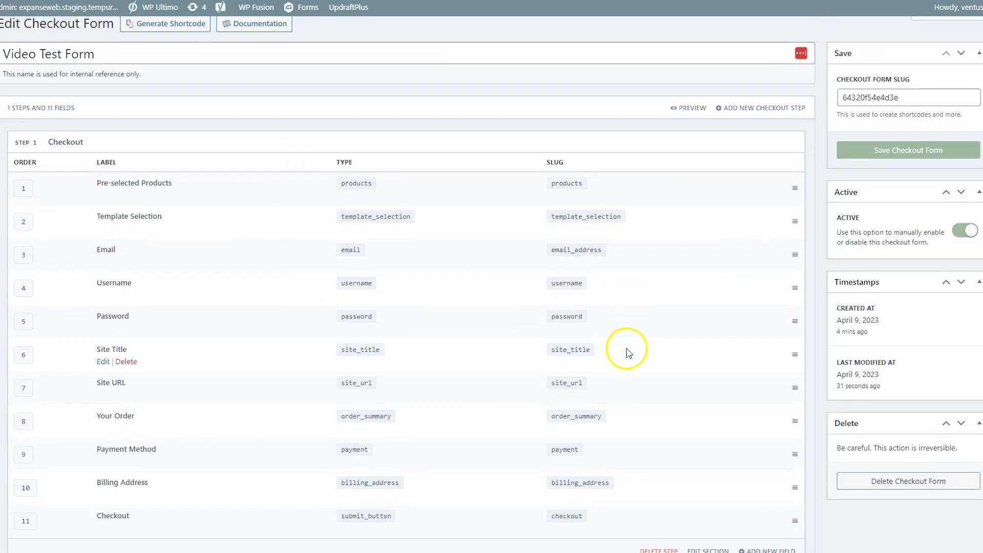
{"action": "left_click", "coordinate": [937, 197]}
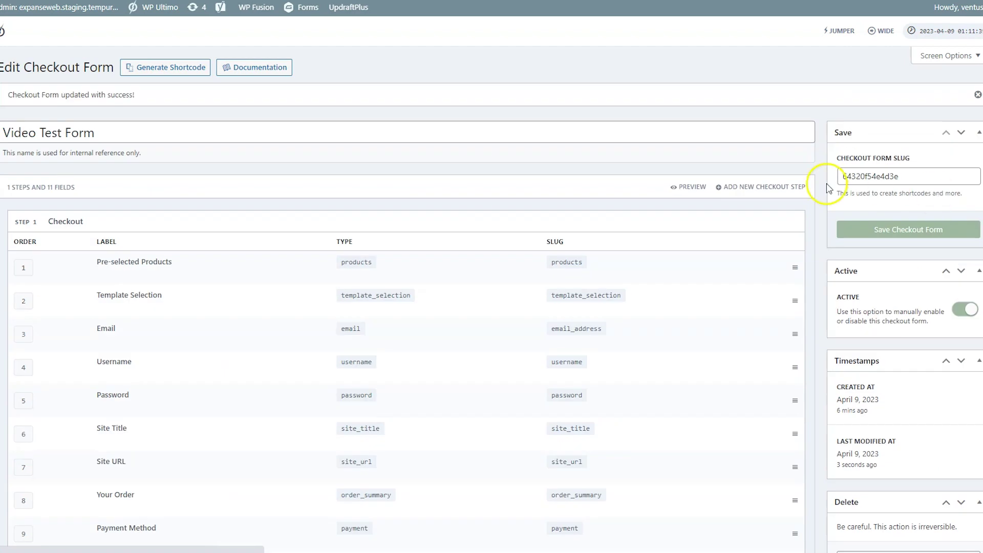
Step: Preview the checkout form and try selecting Video Site Template 1 and Video Site Template 2 in its template selection
{"action": "left_click", "coordinate": [682, 192]}
{"action": "left_click", "coordinate": [511, 241]}
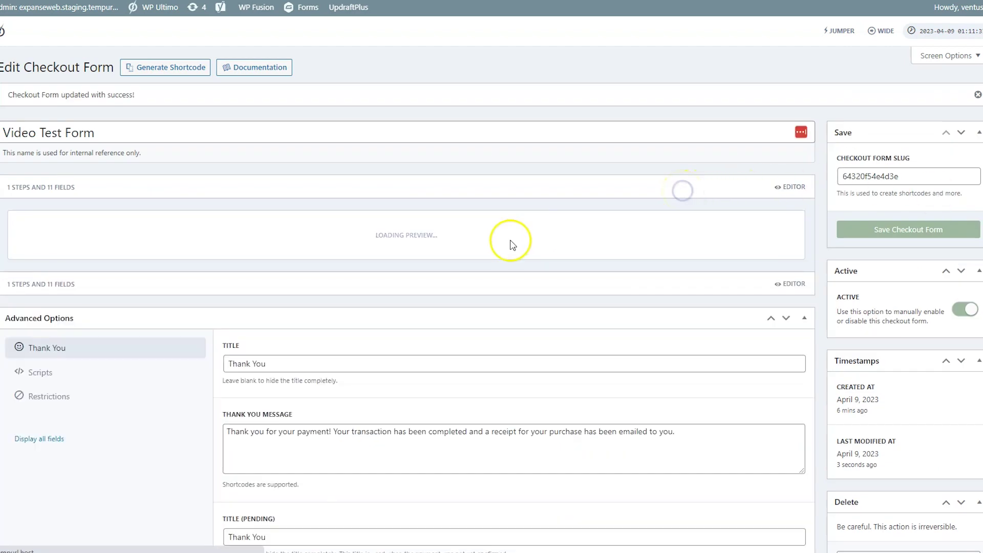
{"action": "scroll", "coordinate": [683, 327], "scroll_direction": "down", "scroll_amount": 2}
{"action": "left_click", "coordinate": [657, 416]}
{"action": "left_click", "coordinate": [125, 435]}
{"action": "left_click", "coordinate": [417, 439]}
{"action": "left_click", "coordinate": [163, 447]}
{"action": "left_click", "coordinate": [375, 454]}
{"action": "left_click", "coordinate": [138, 453]}
{"action": "left_click", "coordinate": [402, 453]}
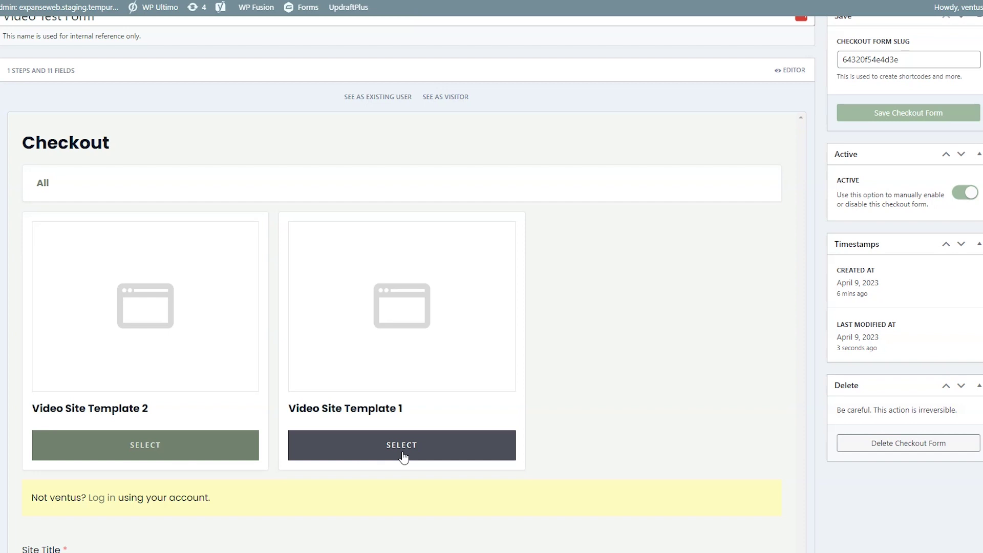
{"action": "left_click", "coordinate": [563, 319]}
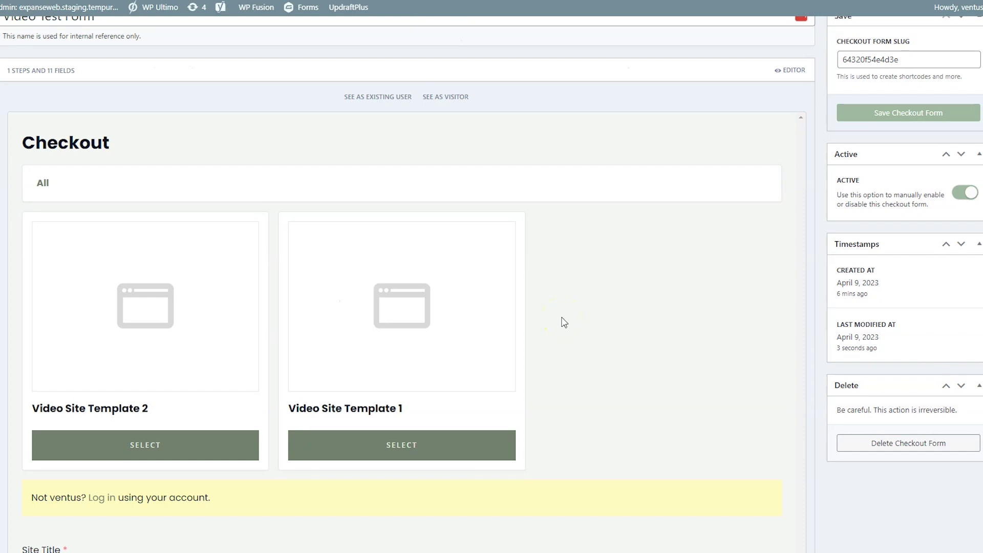